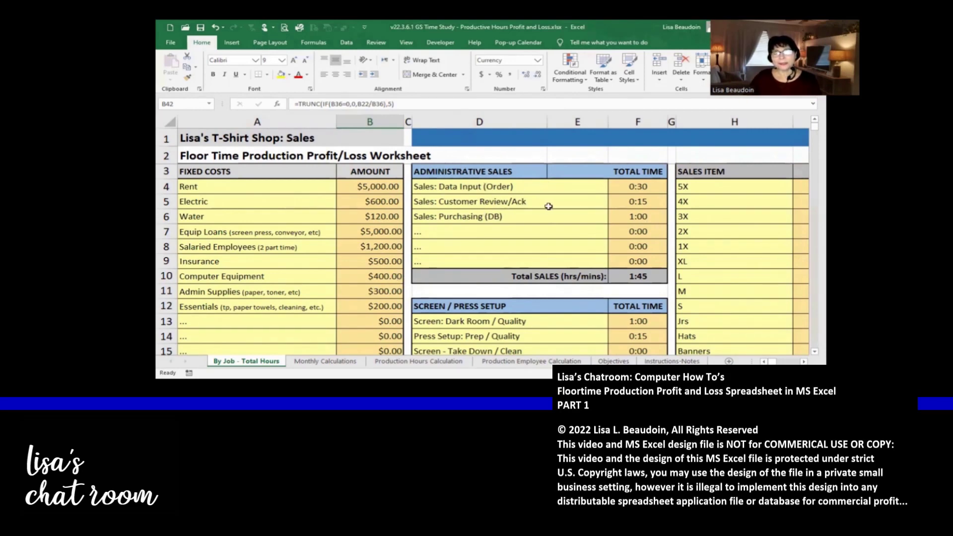
Examine the administrative sales total in F10 and the Screen / Press Setup tasks with their times in rows 12 to 15
left_click(642, 277)
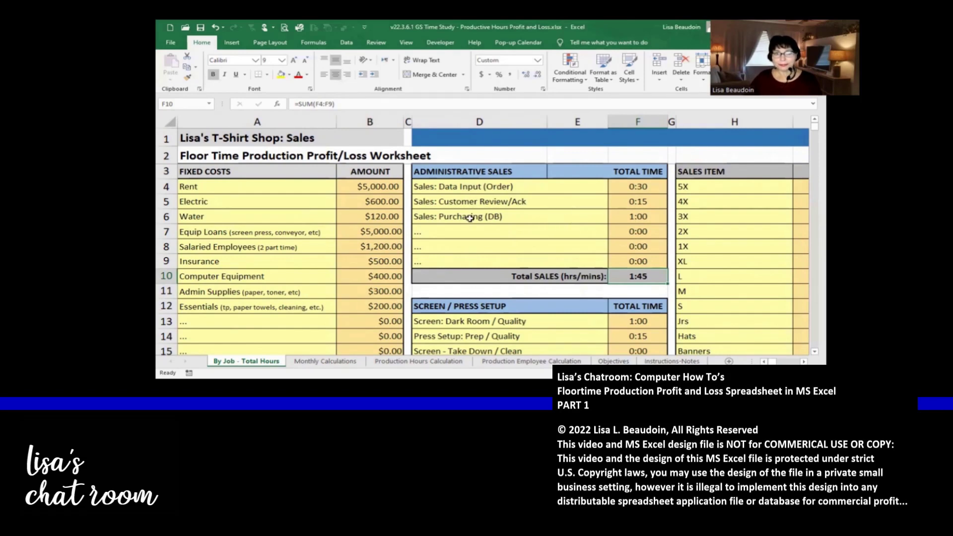
scroll(645, 241, "down", 2)
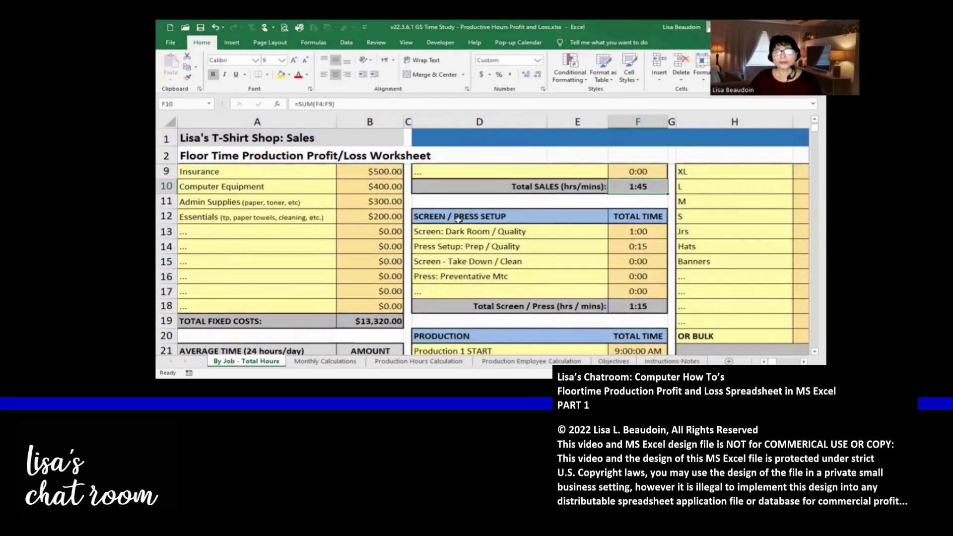
left_click(488, 211)
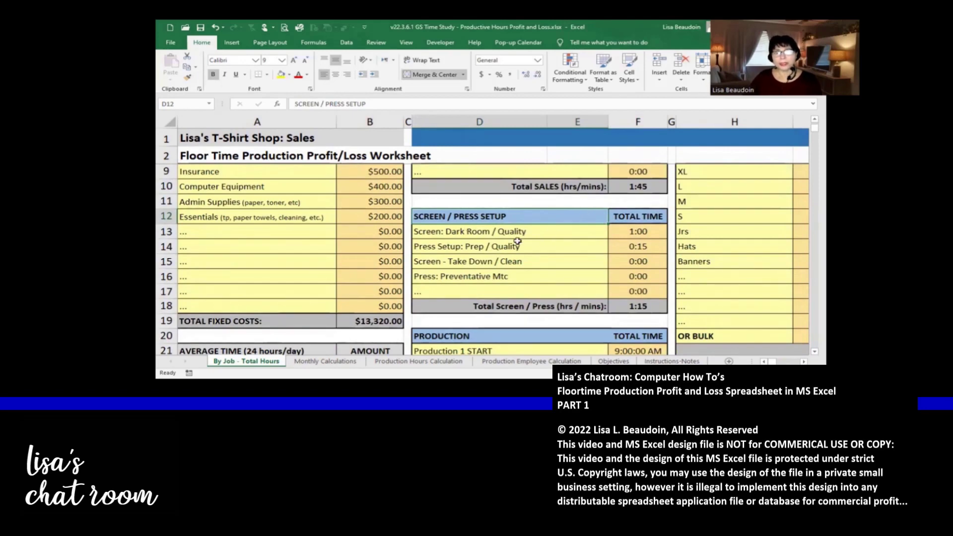
left_click(429, 231)
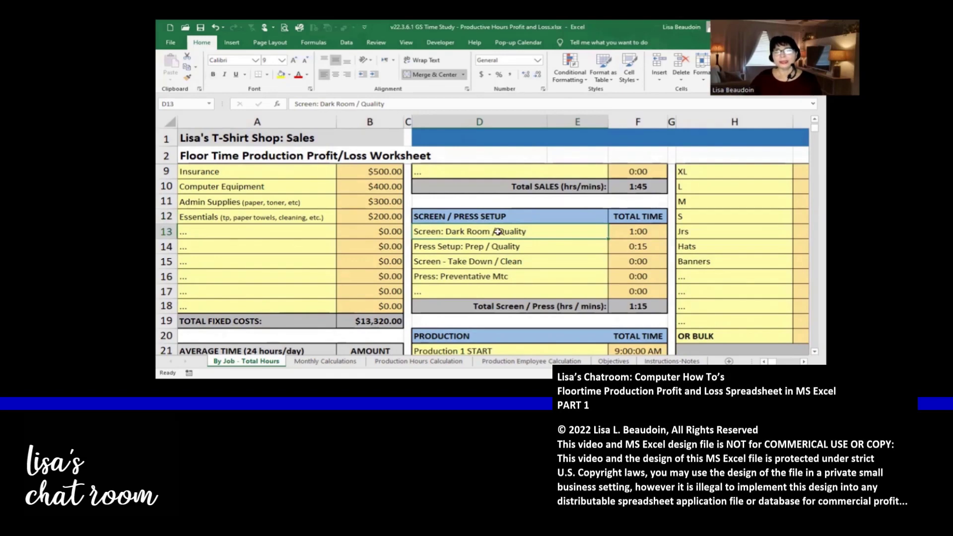
left_click(629, 230)
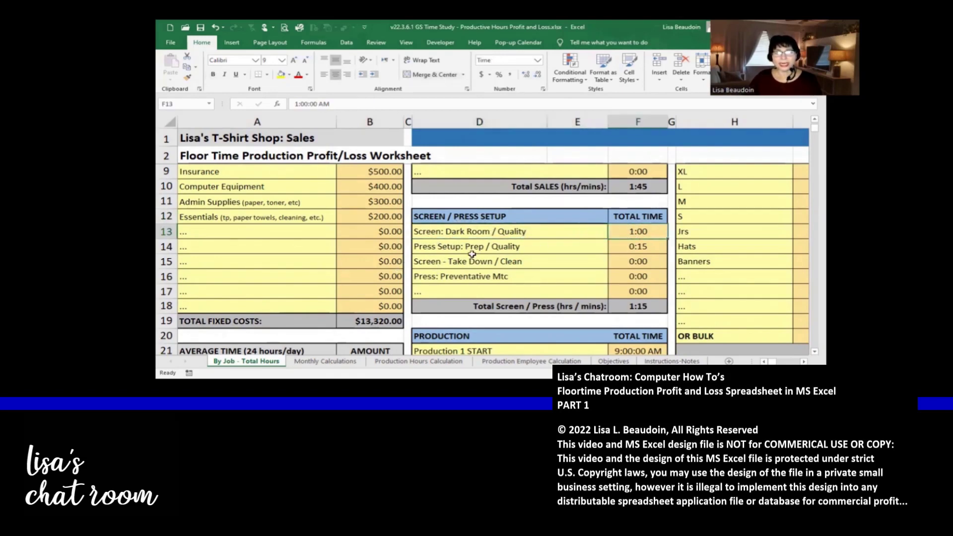
left_click(615, 248)
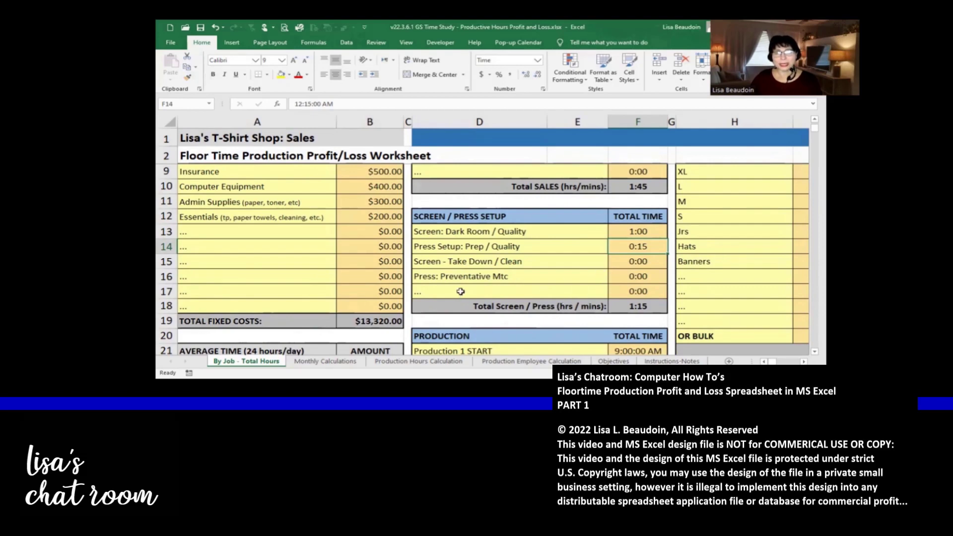
left_click(627, 262)
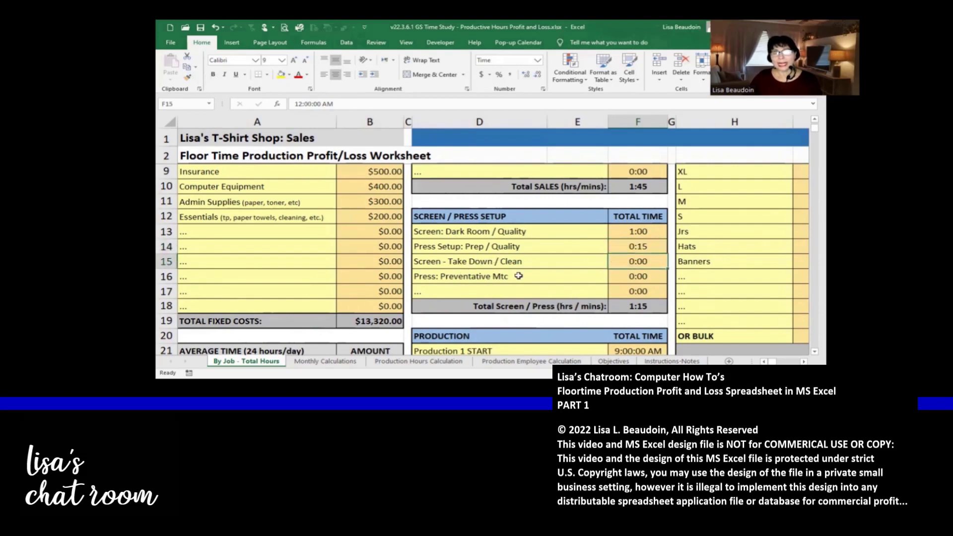
left_click(455, 247)
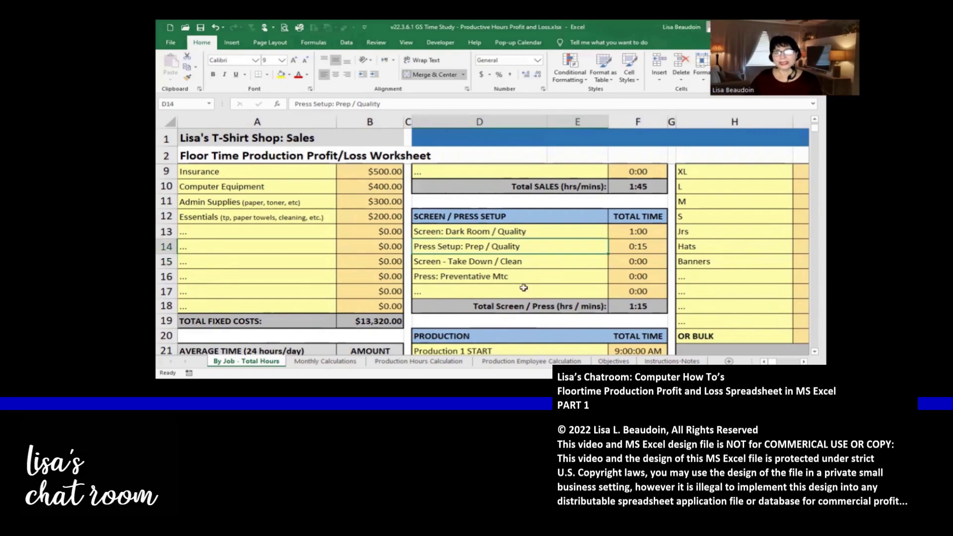
Set the total time for Screen - Take Down / Clean in F15 to 1:00
left_click(621, 262)
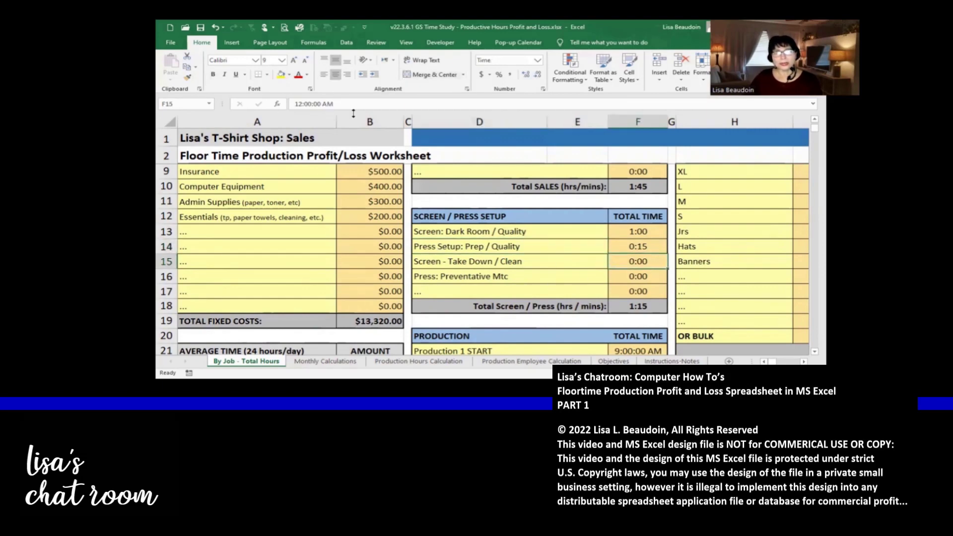
left_click(297, 103)
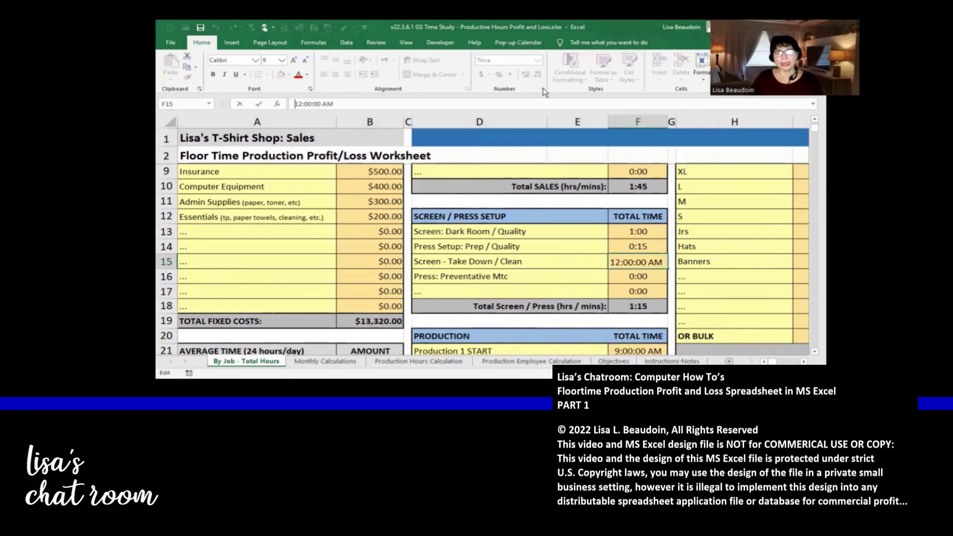
key("Delete")
key("Delete")
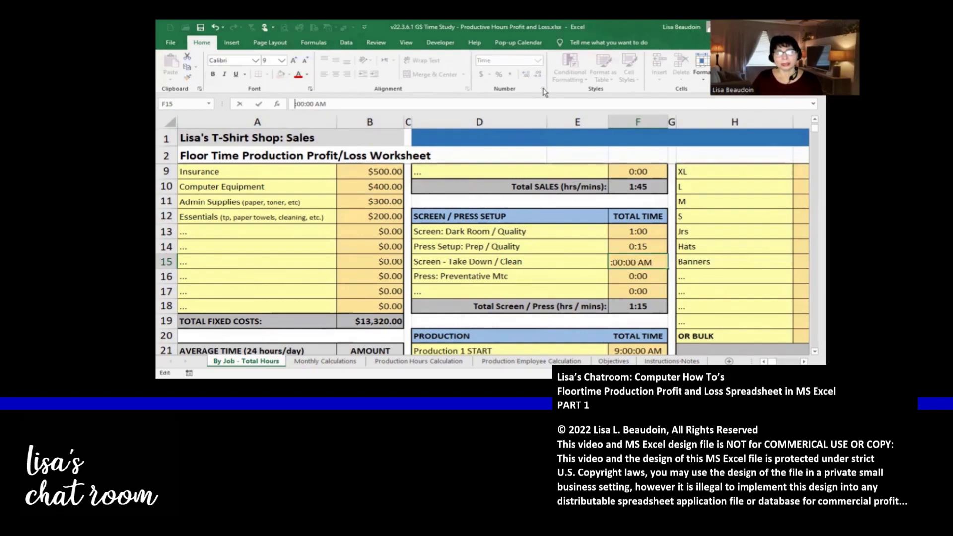
type("1")
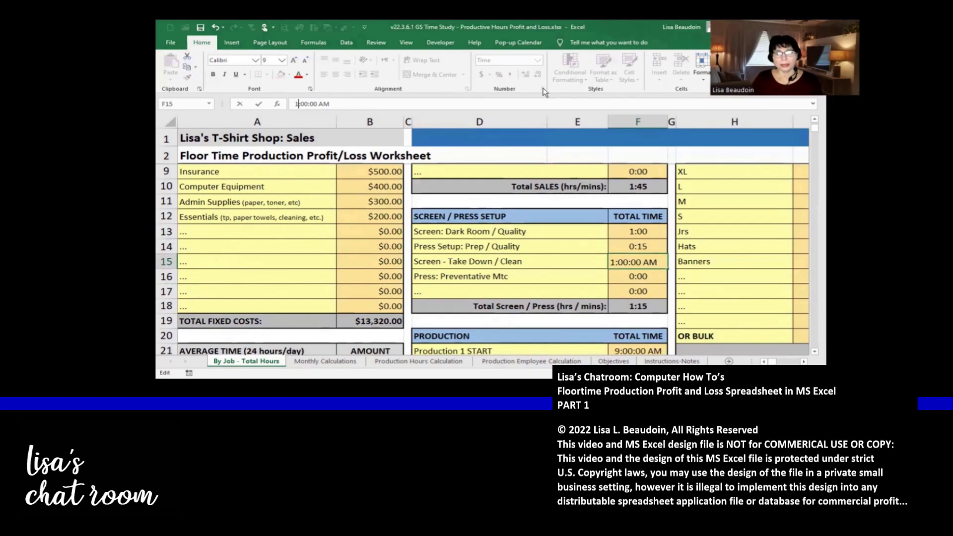
key("Return")
key("Up")
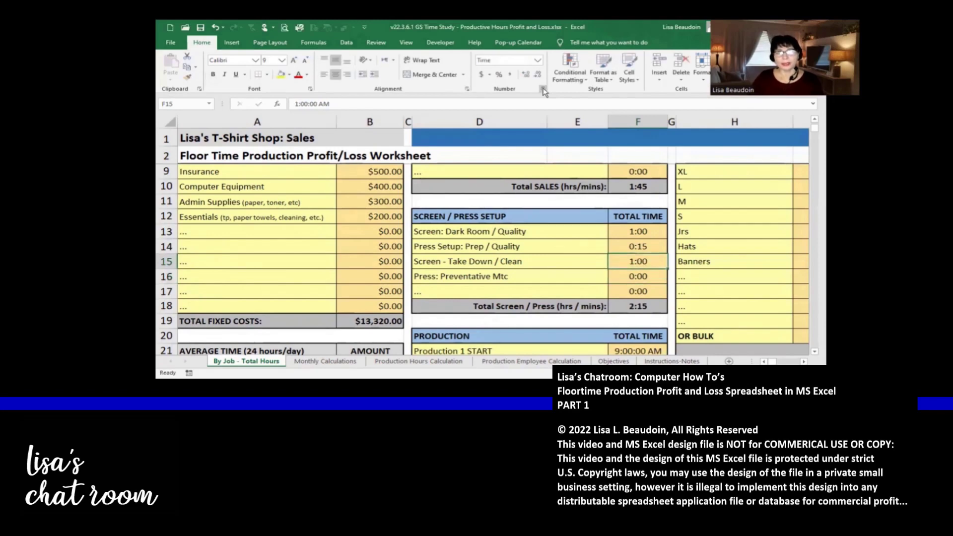
Set the total time for Screen - Take Down / Clean in F15 to 30 minutes (0:30)
left_click(295, 103)
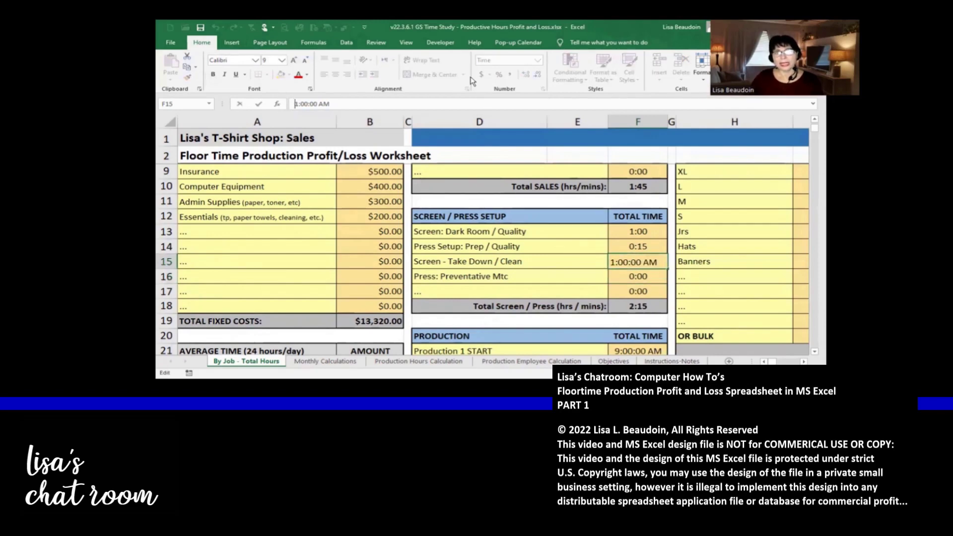
key("Delete")
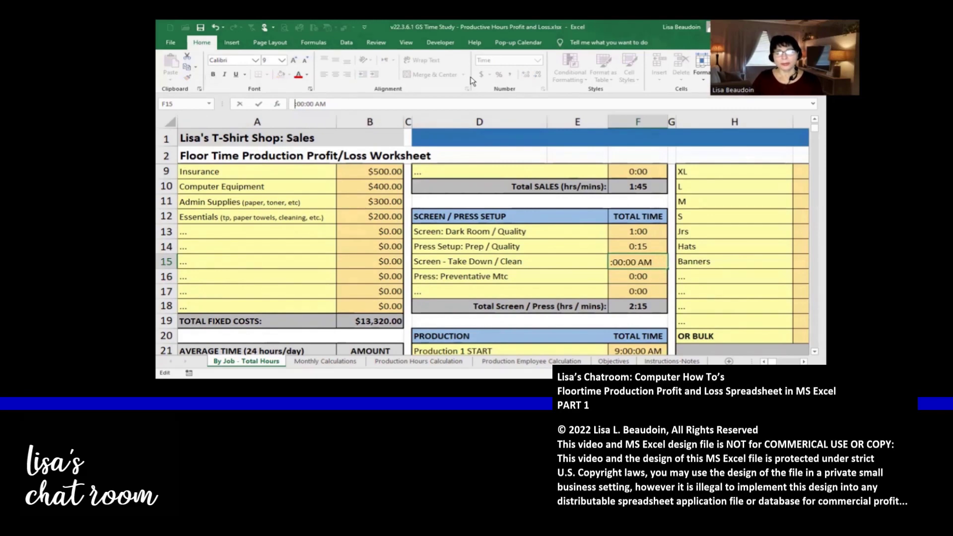
type("0")
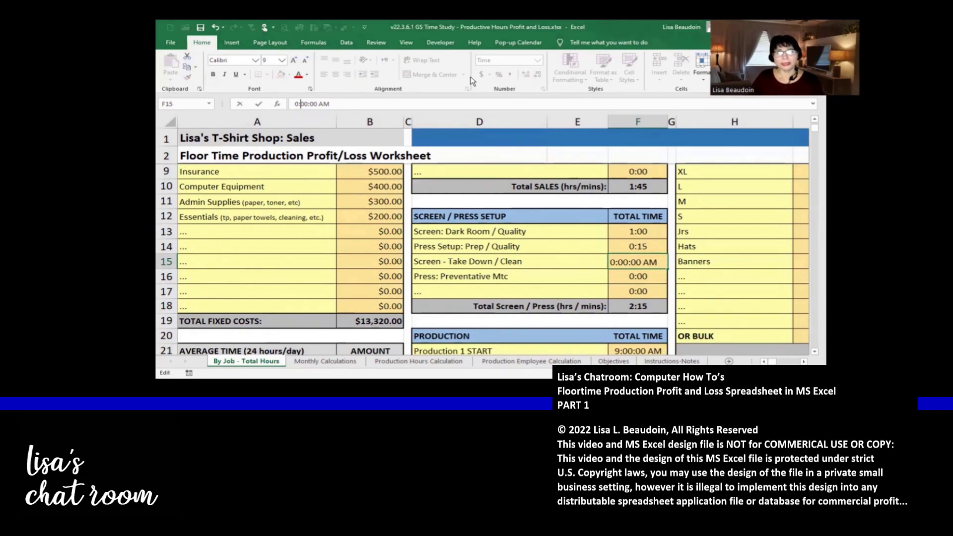
key("Delete")
type("3")
key("Return")
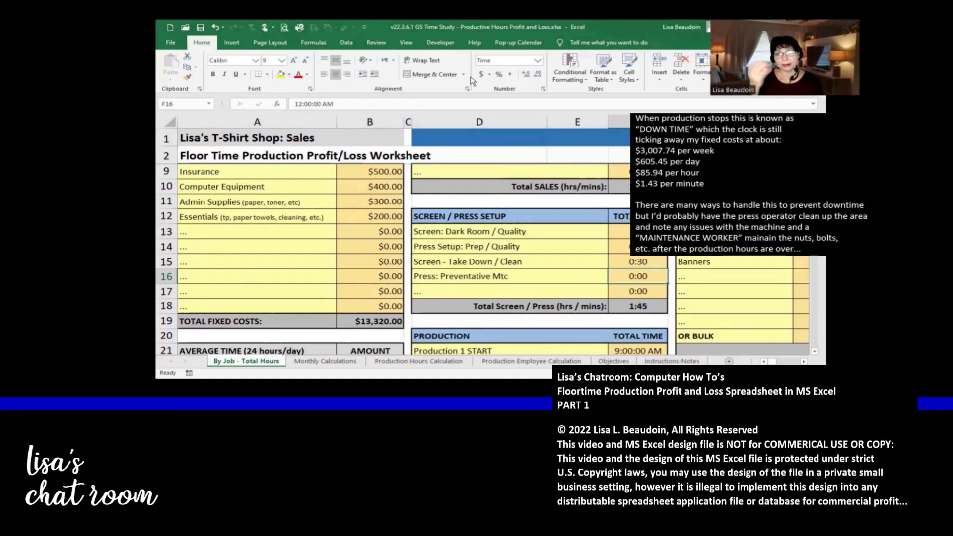
Review the Screen / Press Setup tasks and their times in rows 13 to 15
key("Up")
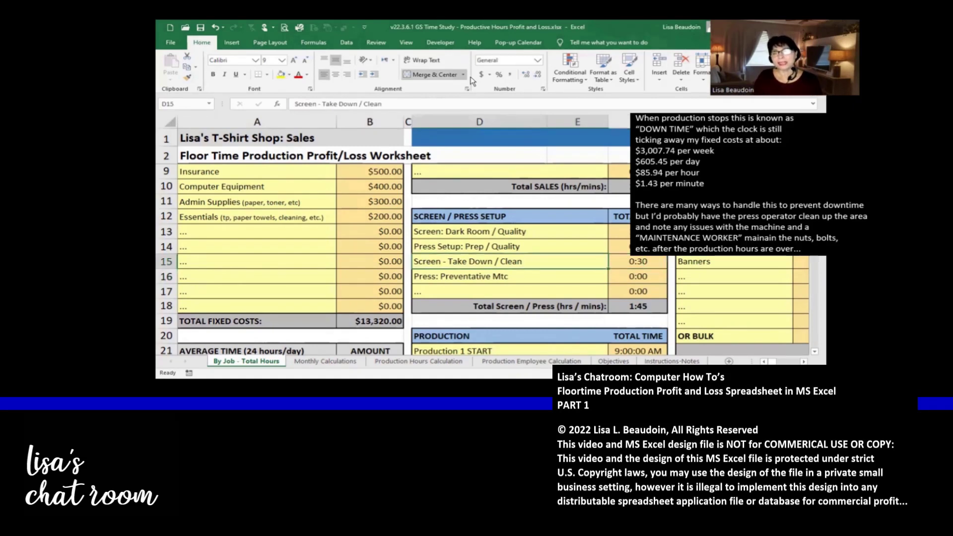
key("Up")
key("Up")
key("Left")
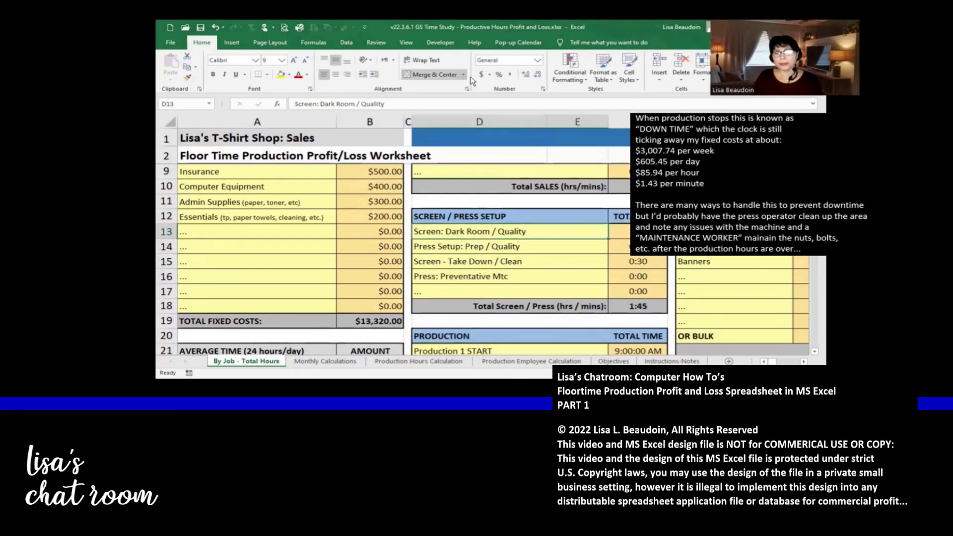
key("Right")
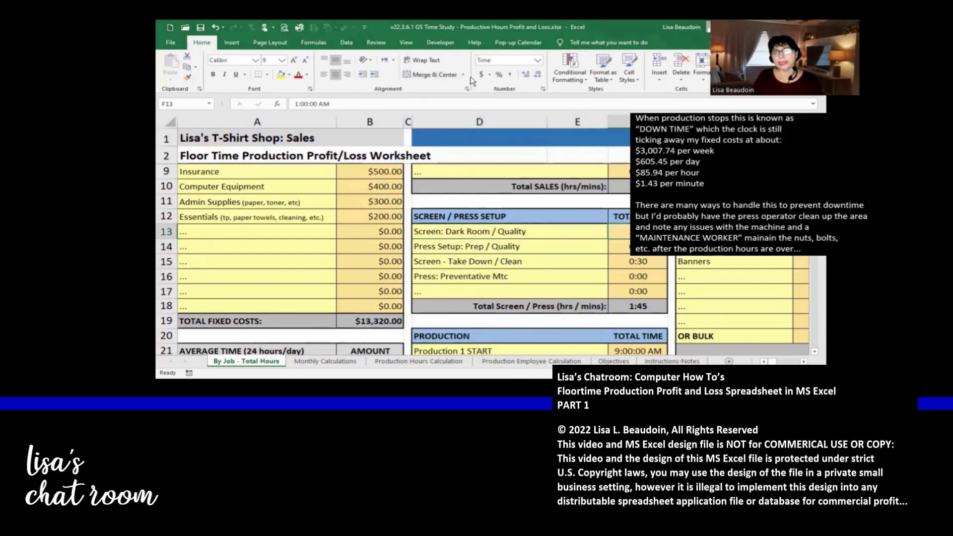
key("Down")
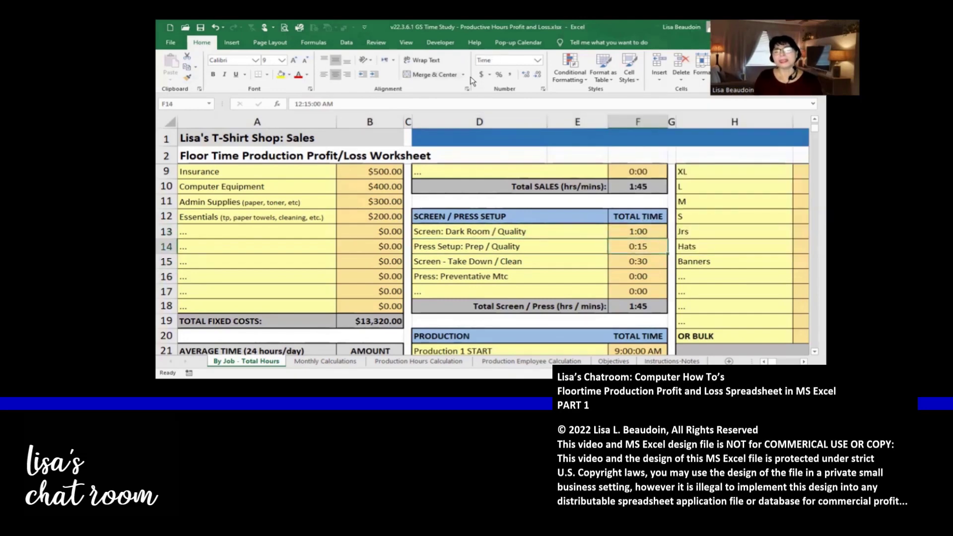
Examine the Production 1 start and end times in F21 and F22 and the total production formula in F23
key("Down")
key("Down")
key("Down")
key("Down")
key("Down")
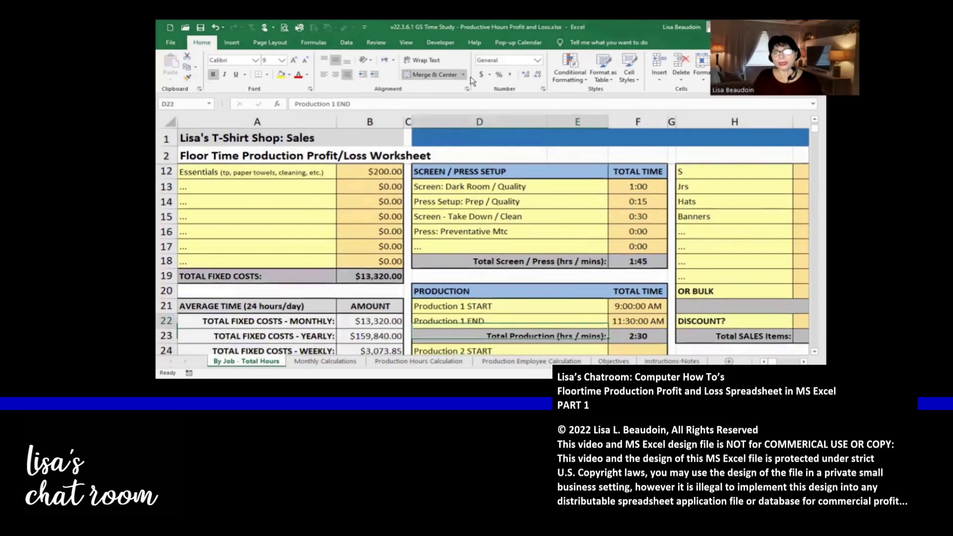
key("Up")
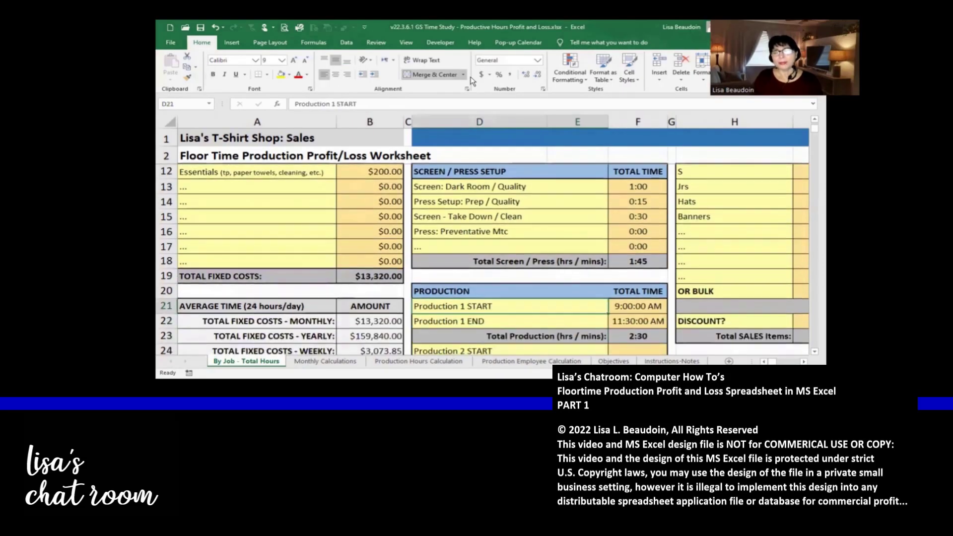
key("Right")
key("Down")
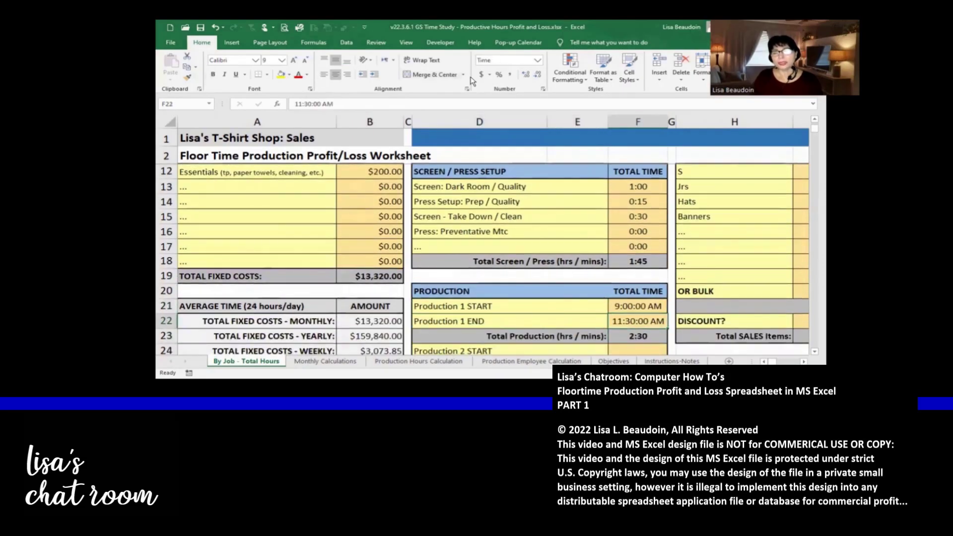
key("Up")
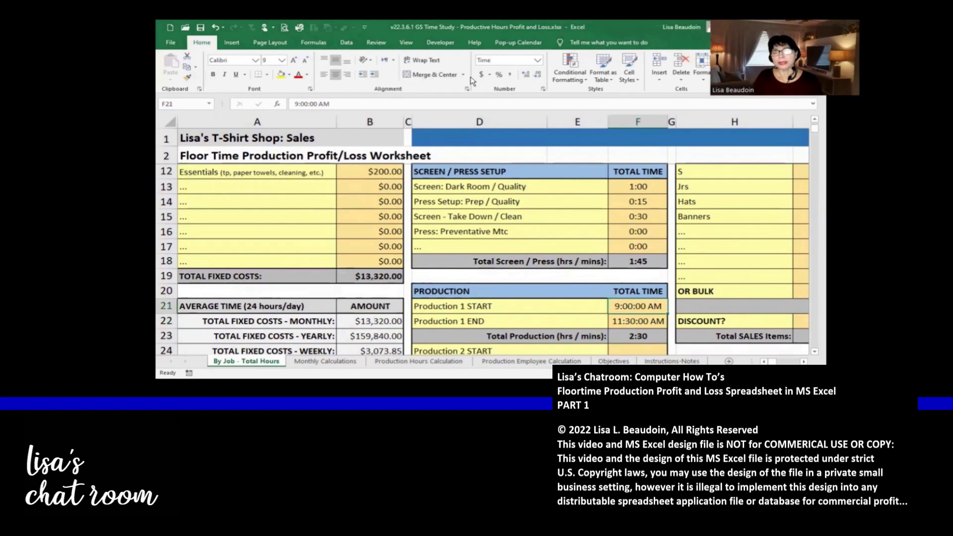
key("Up")
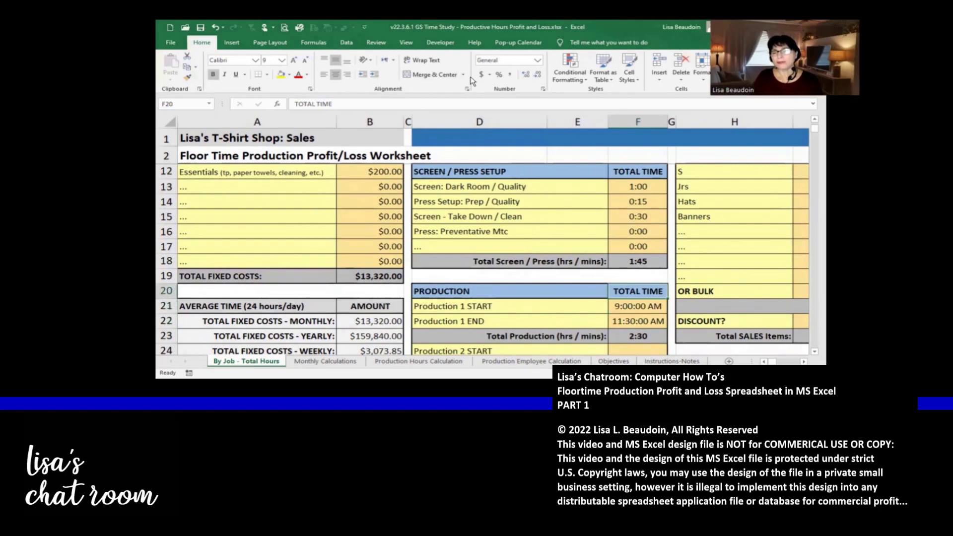
key("Down")
key("Down")
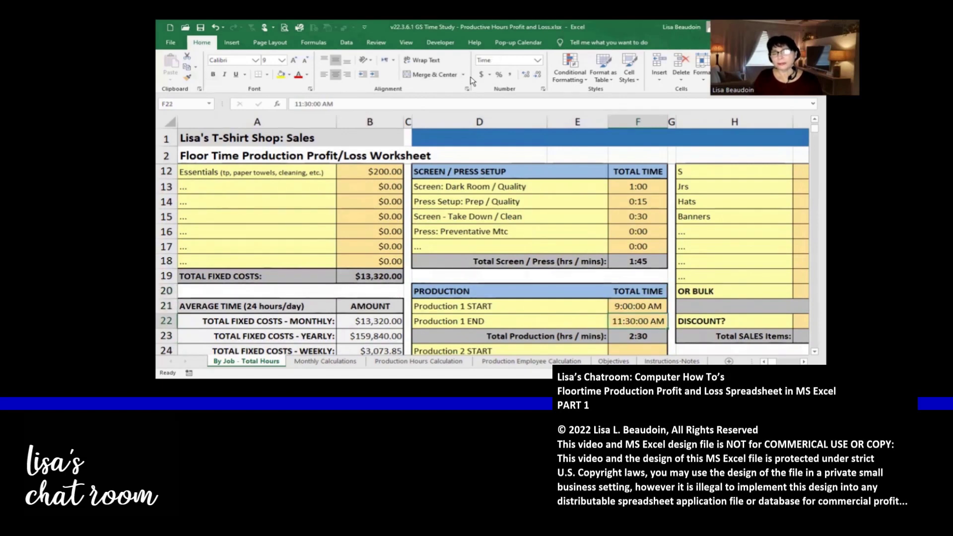
key("Down")
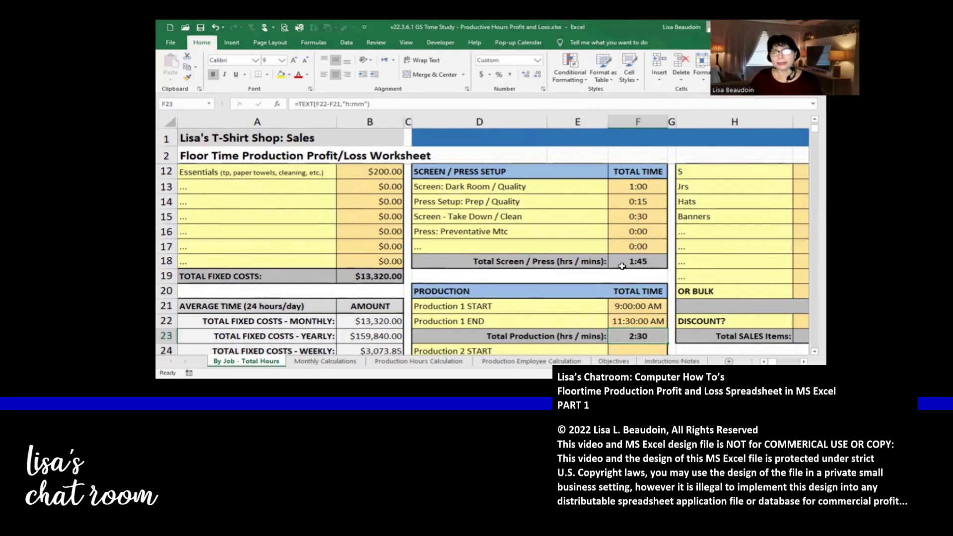
Check the Screen / Press and Production 1 totals in F18 and F23, and the production rows down to the Days value in F32
left_click(640, 262)
scroll(639, 262, "down", 1)
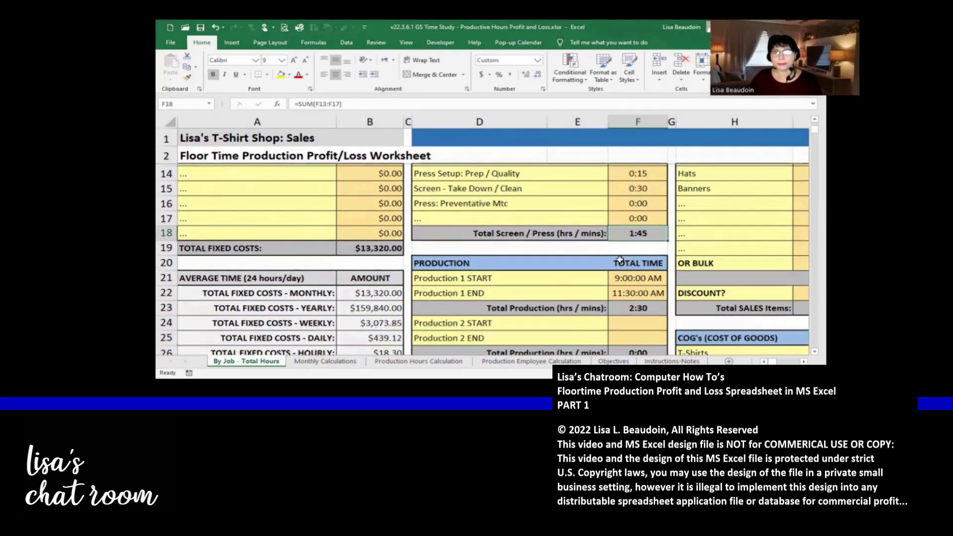
scroll(639, 219, "up", 1)
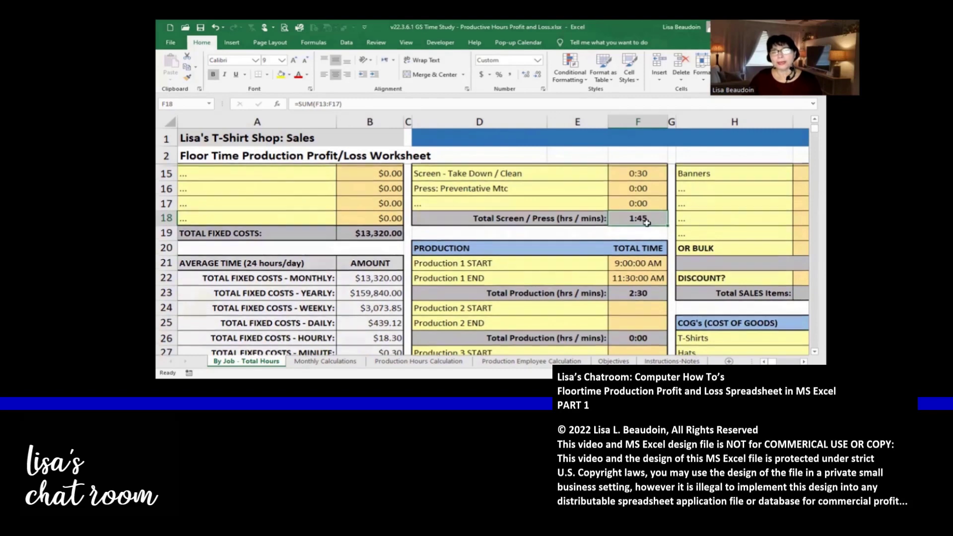
scroll(615, 268, "down", 1)
scroll(615, 271, "down", 2)
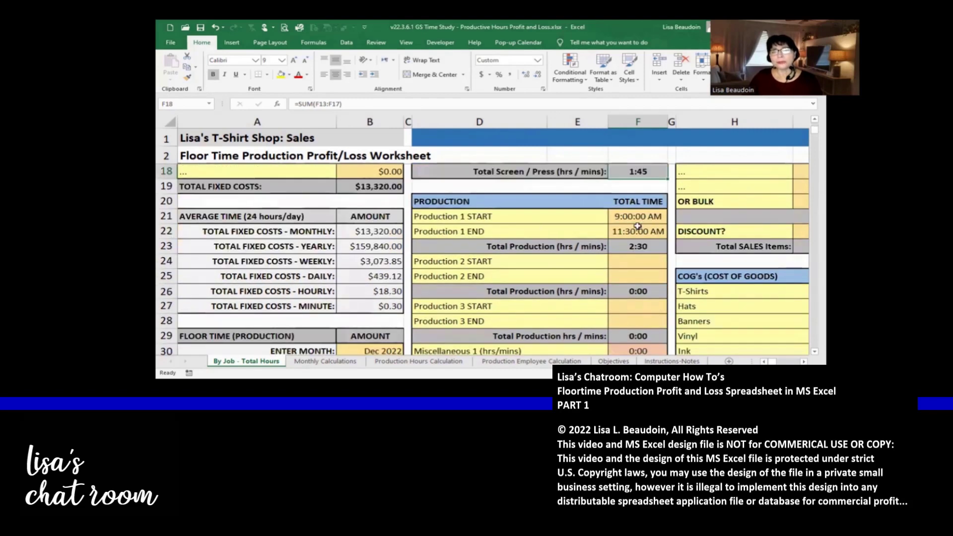
left_click(626, 247)
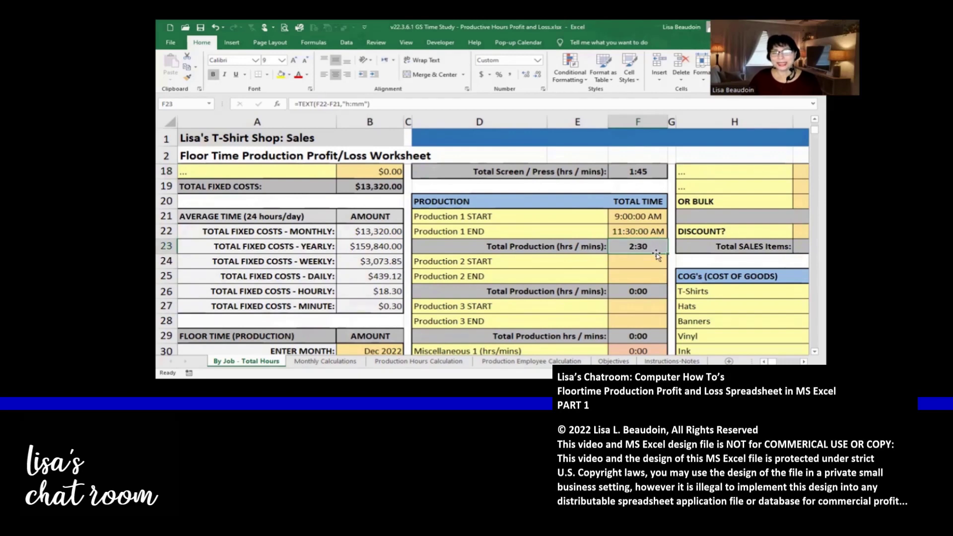
scroll(630, 234, "down", 2)
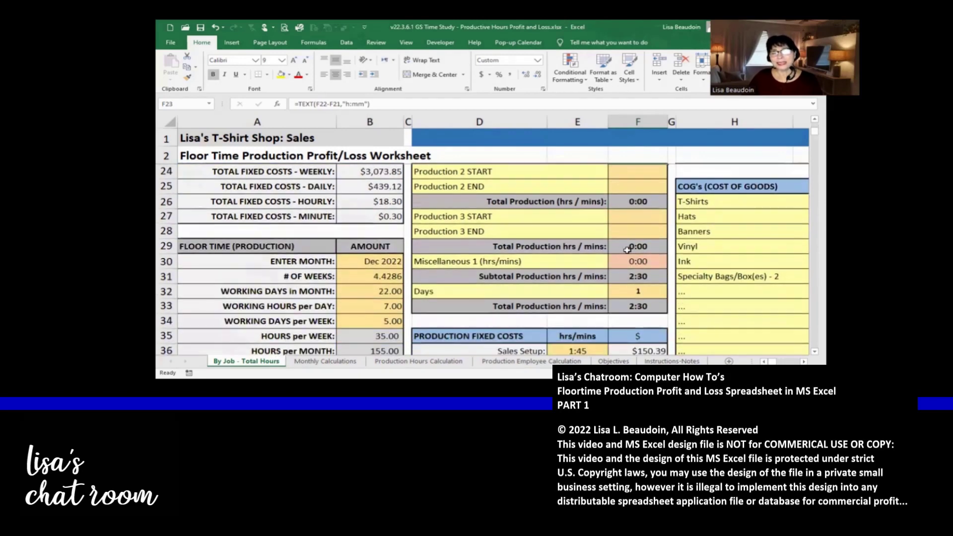
scroll(642, 251, "up", 1)
scroll(641, 252, "down", 1)
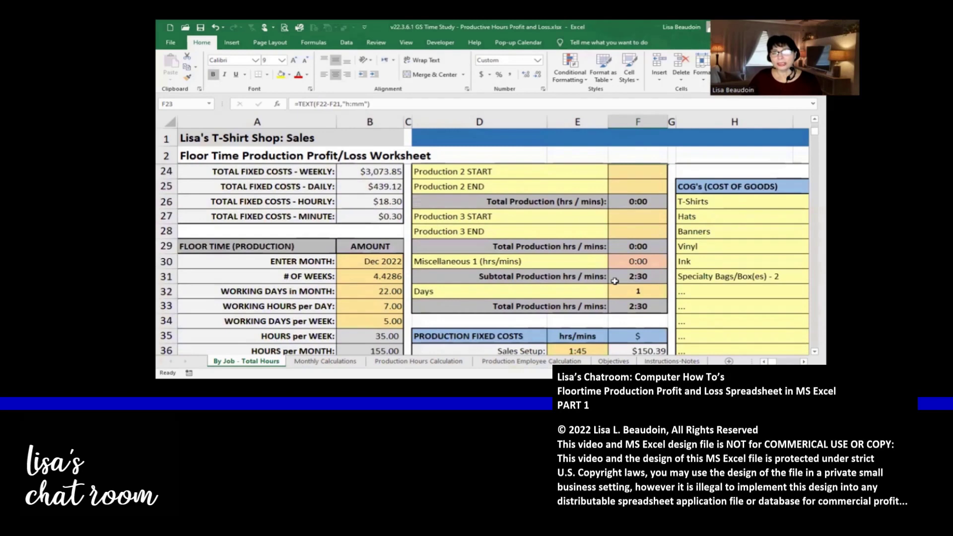
left_click(638, 290)
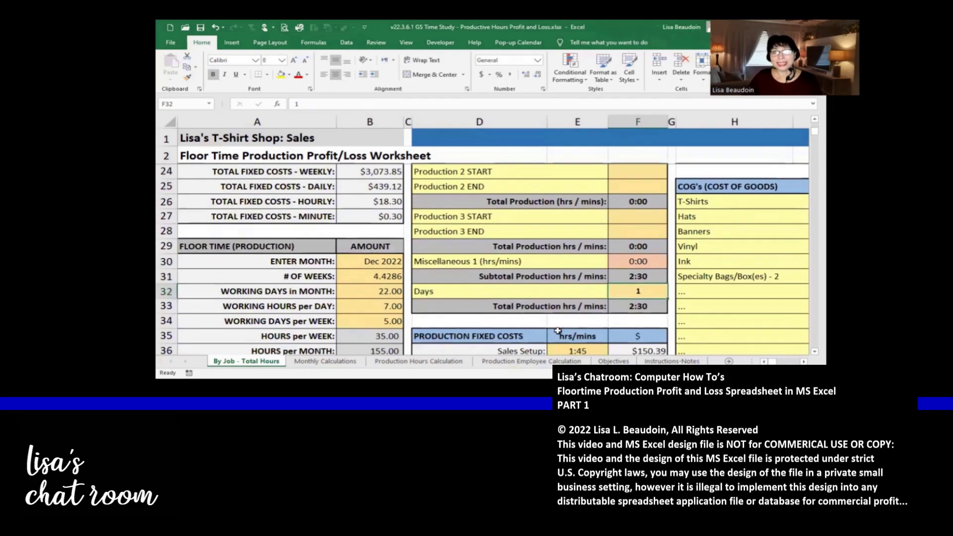
Review the Production 2 and 3 rows and the Miscellaneous 1 hours/minutes entry in F30
scroll(645, 248, "up", 2)
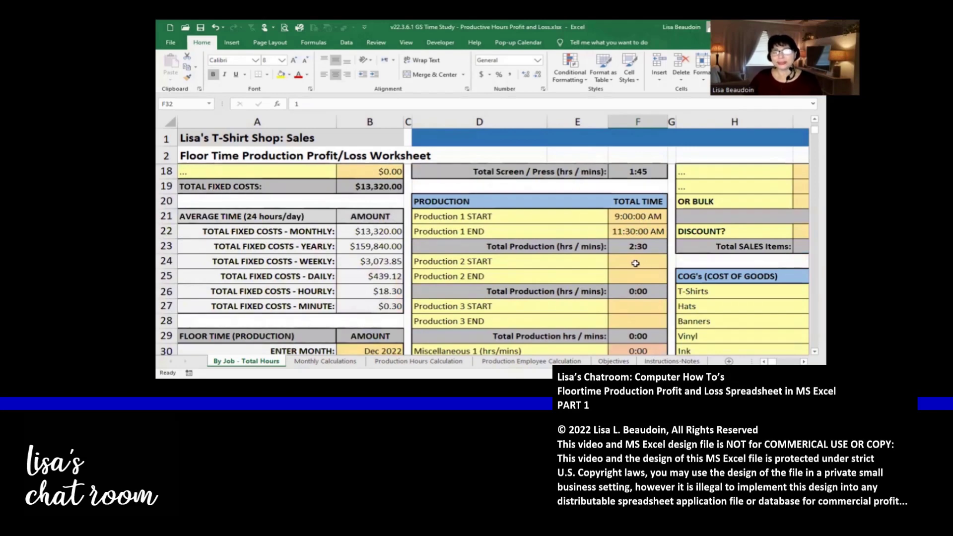
scroll(637, 261, "down", 1)
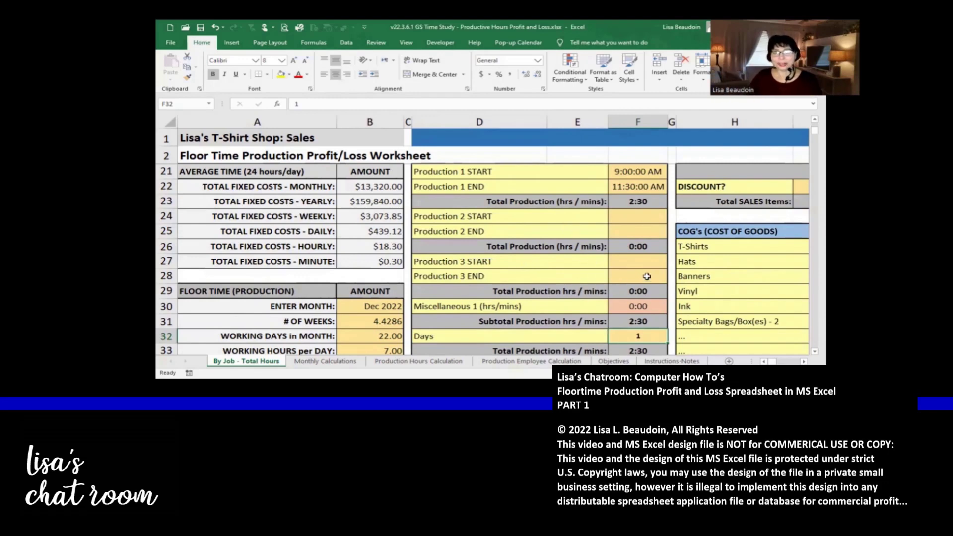
scroll(641, 281, "down", 1)
scroll(632, 286, "down", 3)
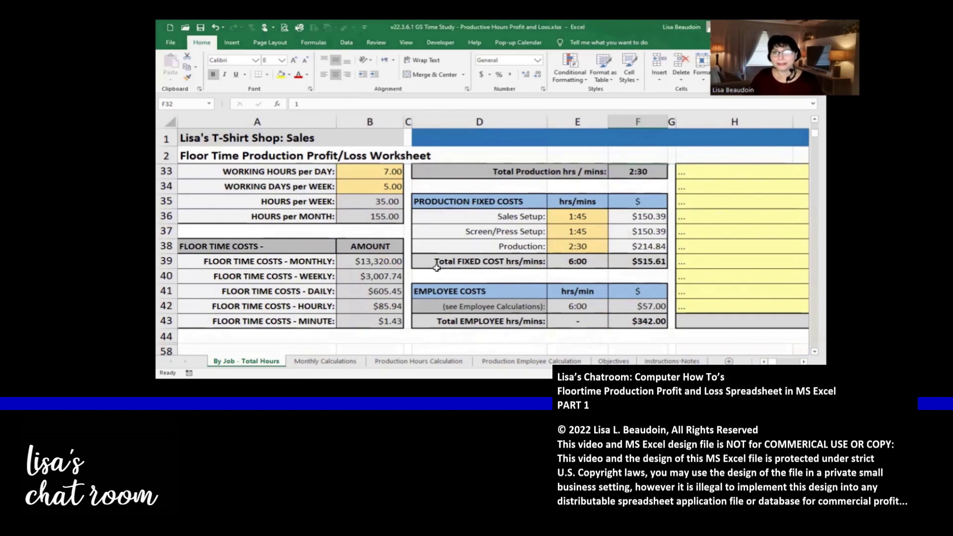
scroll(605, 264, "up", 2)
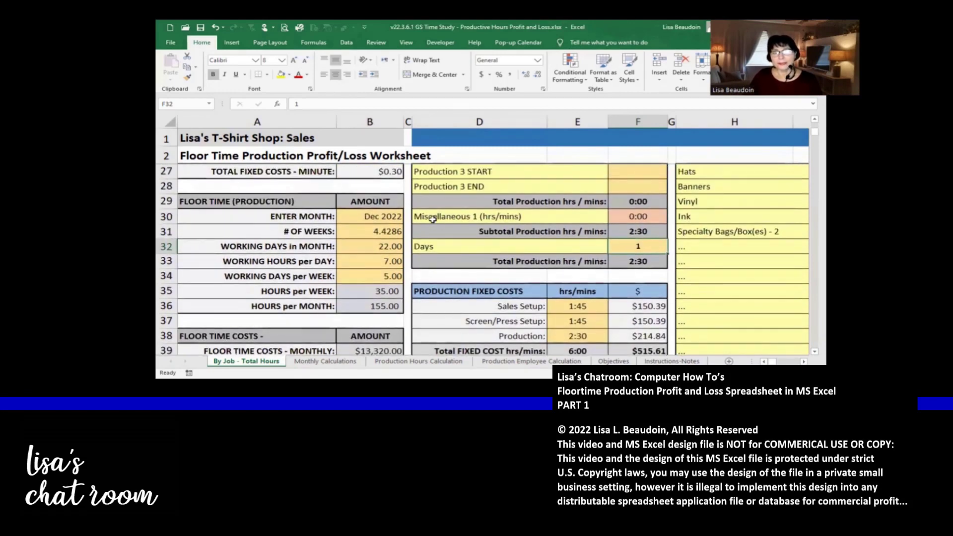
left_click(627, 215)
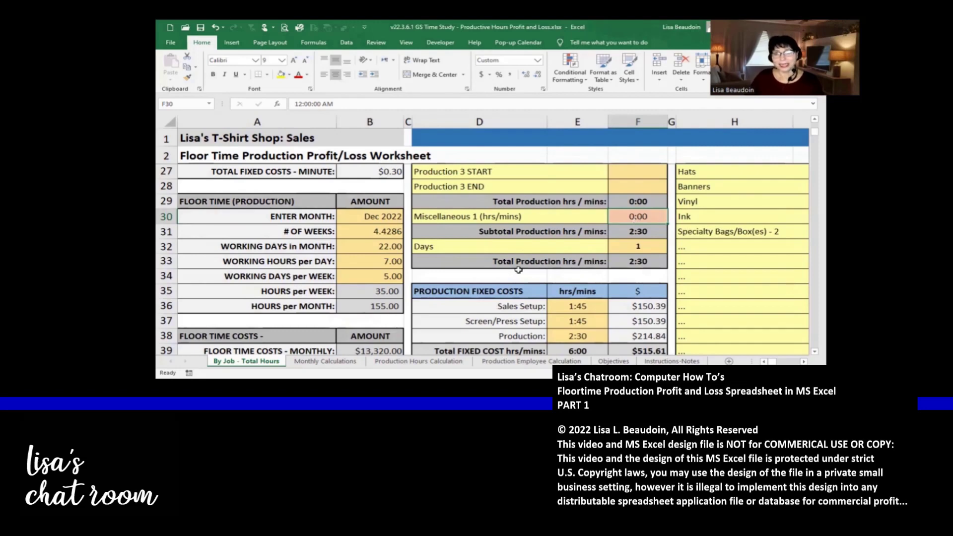
Examine the total production formula in F33 and look back at the Screen / Press total in F18
scroll(546, 233, "down", 1)
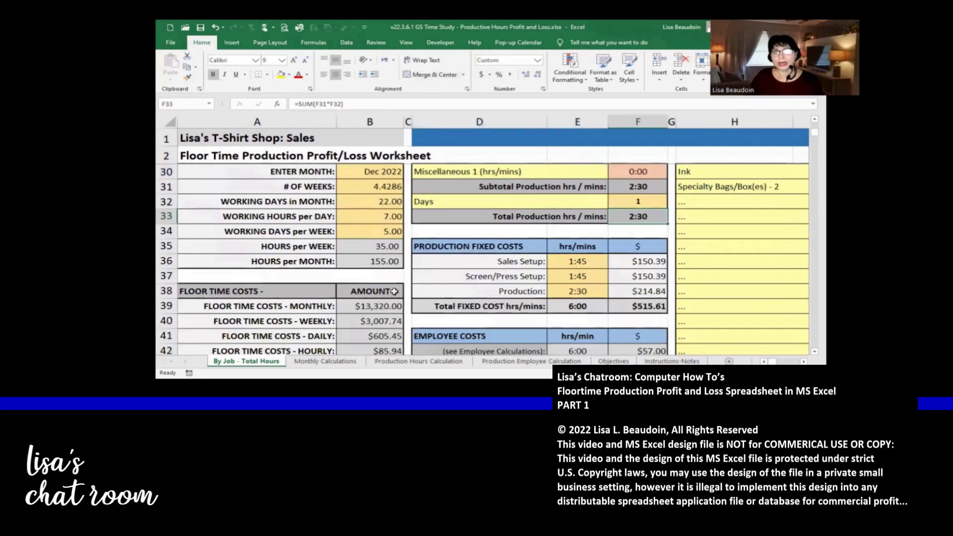
left_click(636, 218)
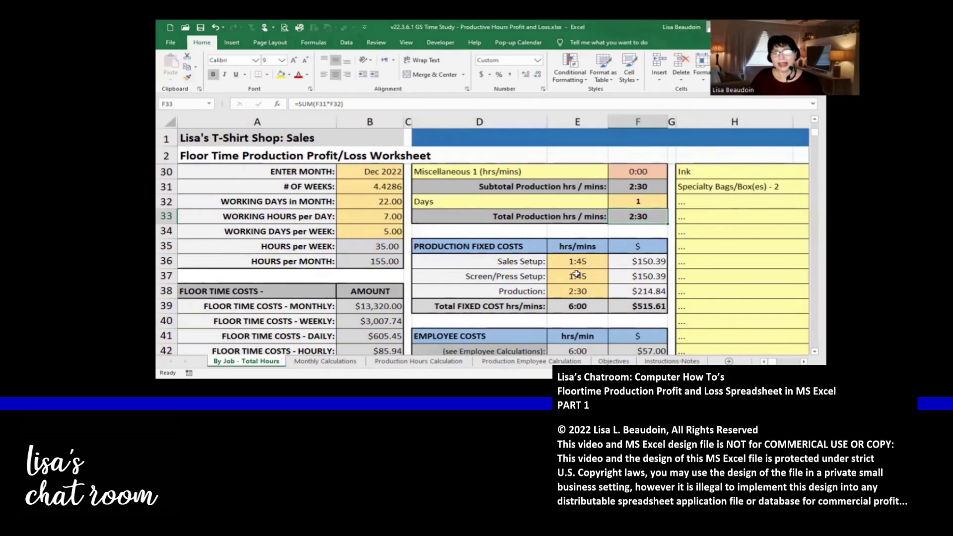
scroll(658, 270, "up", 9)
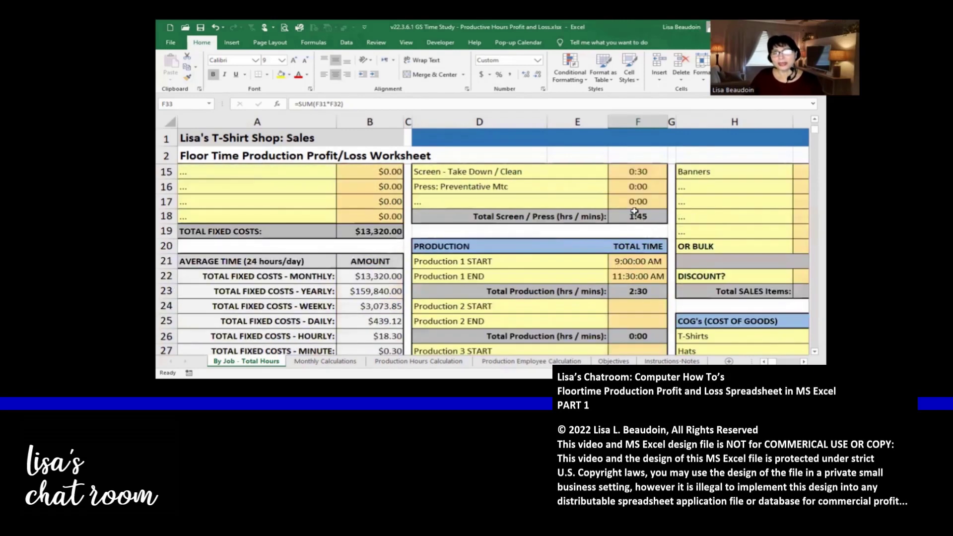
scroll(624, 255, "down", 7)
scroll(624, 255, "down", 3)
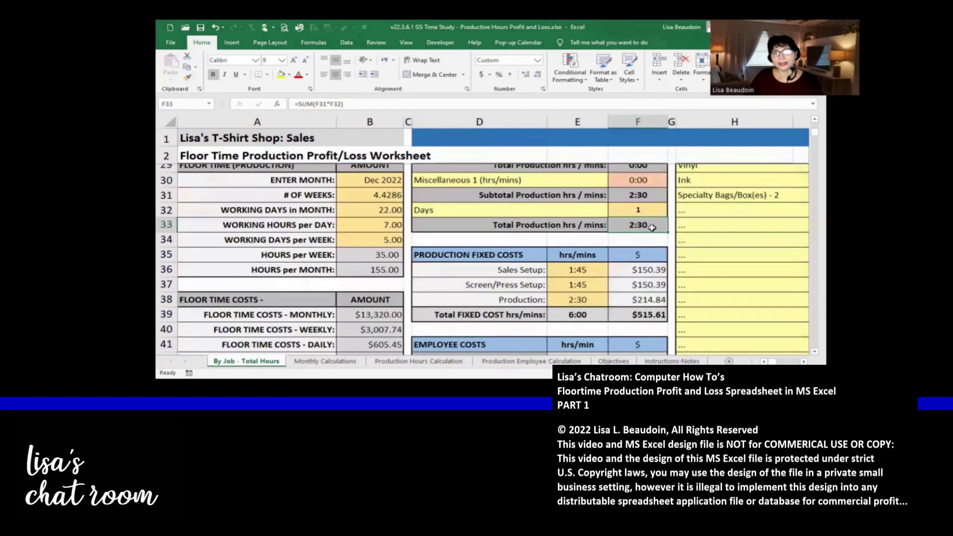
Examine the total fixed cost formulas for dollars in F39 and for hours/minutes in E39
left_click(650, 262)
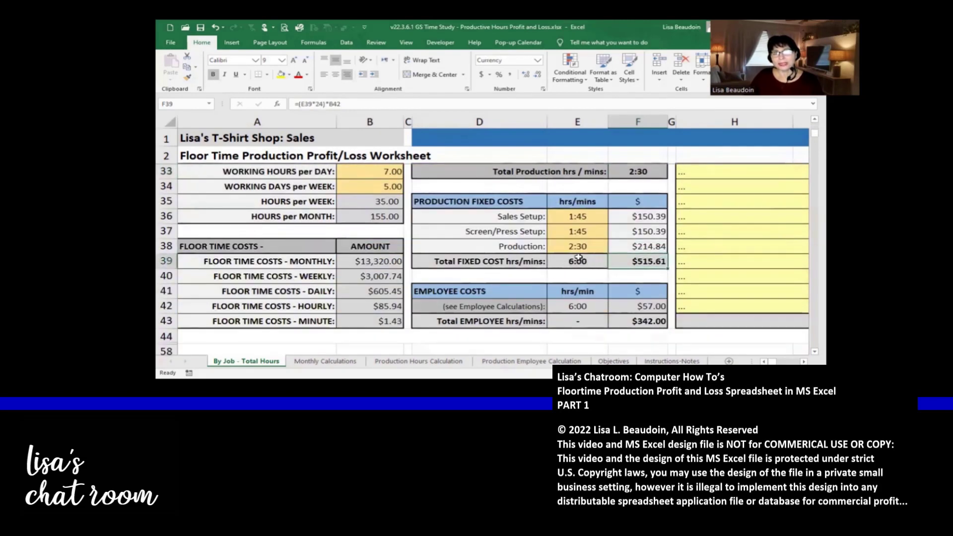
left_click(580, 262)
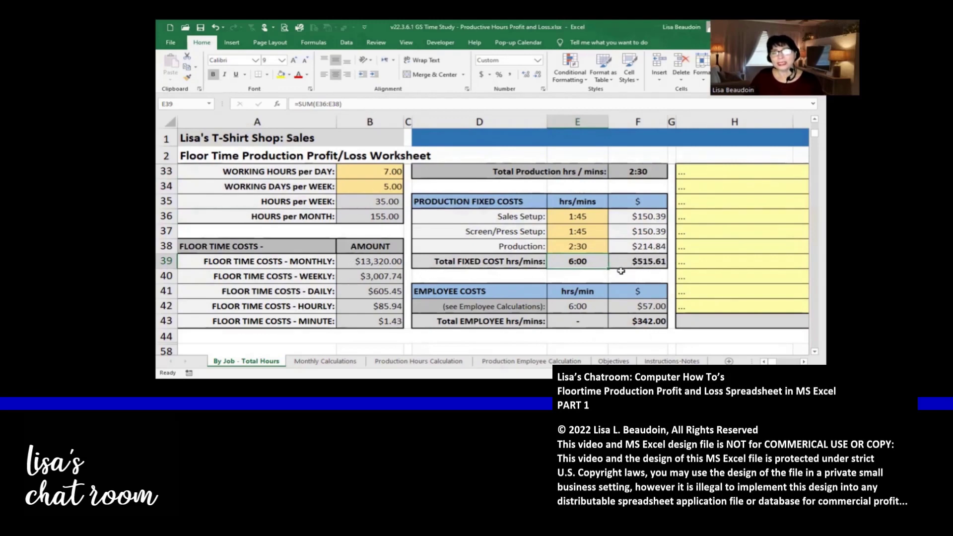
scroll(380, 233, "up", 10)
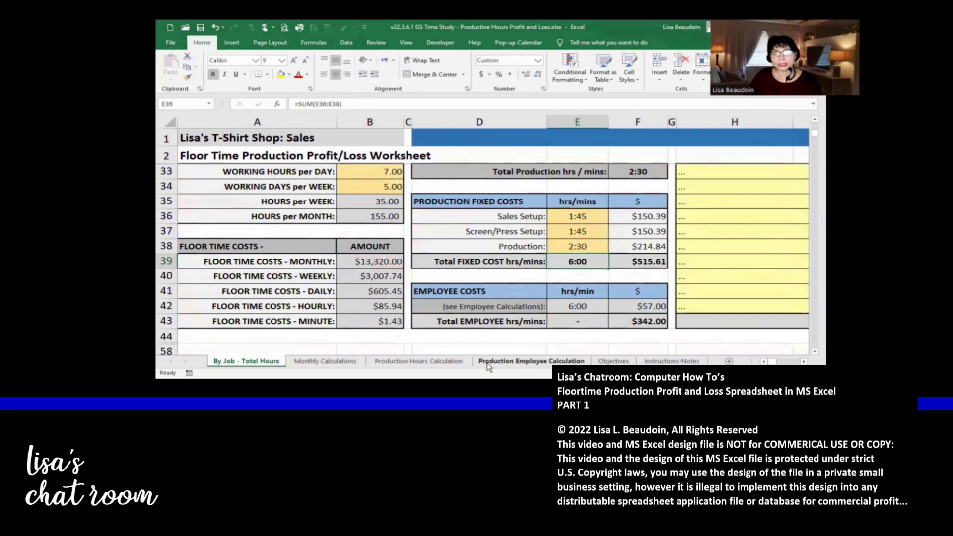
Open the Production Employee Calculation sheet and go to its first columns, starting at Number of Employees
left_click(536, 365)
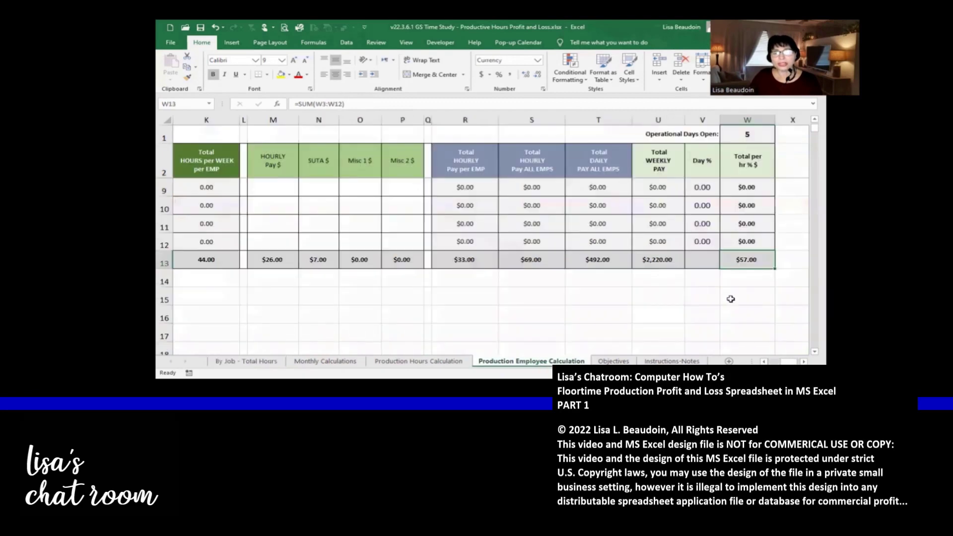
scroll(461, 270, "up", 4)
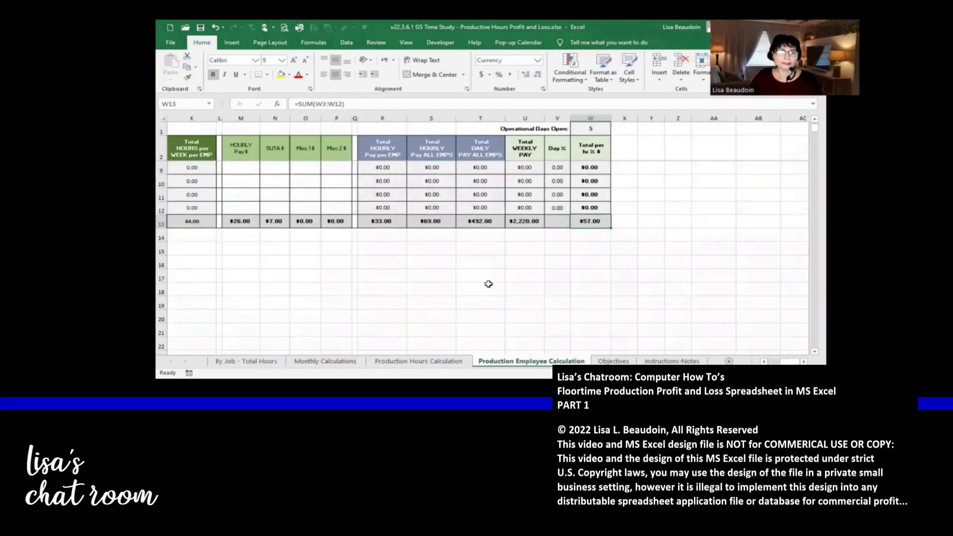
left_click(435, 184)
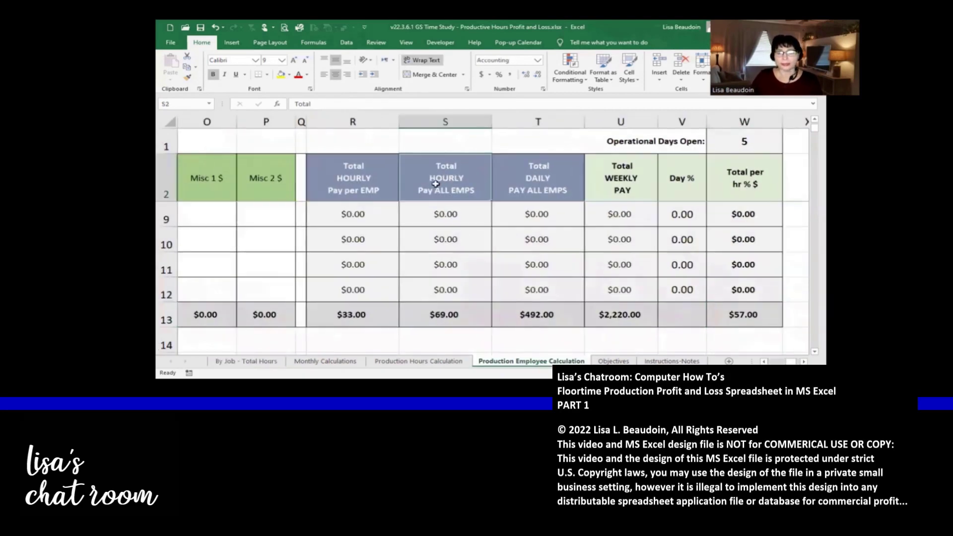
key("ctrl+Home")
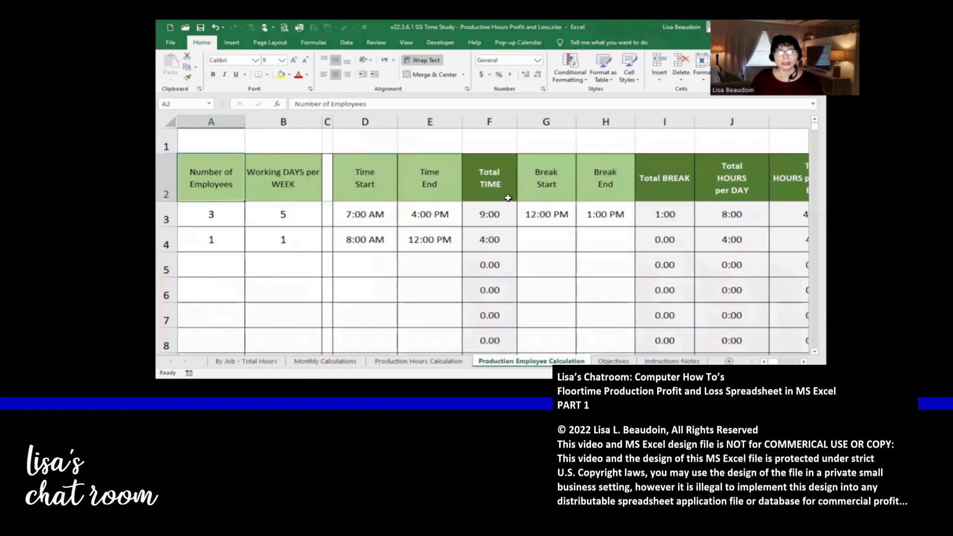
scroll(508, 198, "down", 4)
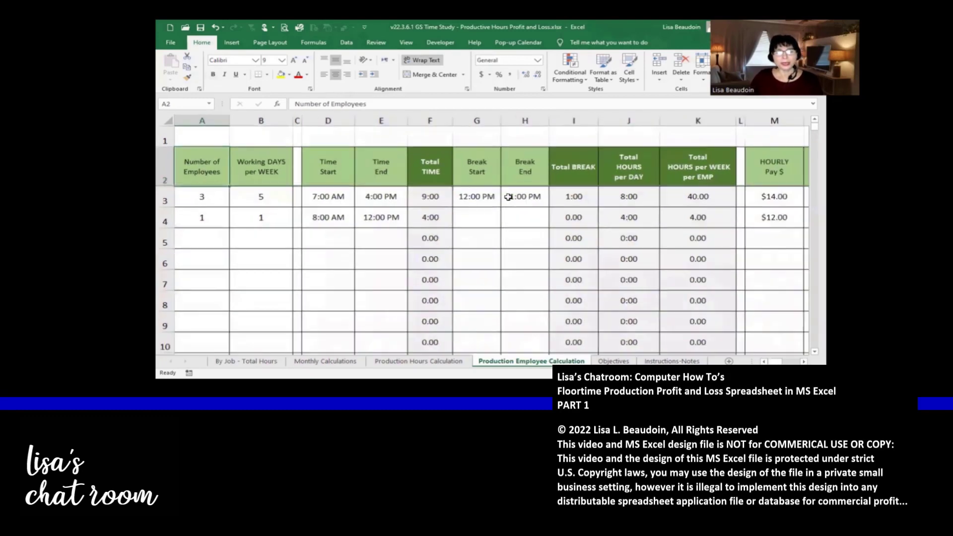
Review the number of employees and working days per week in rows 3 and 4
left_click(164, 199)
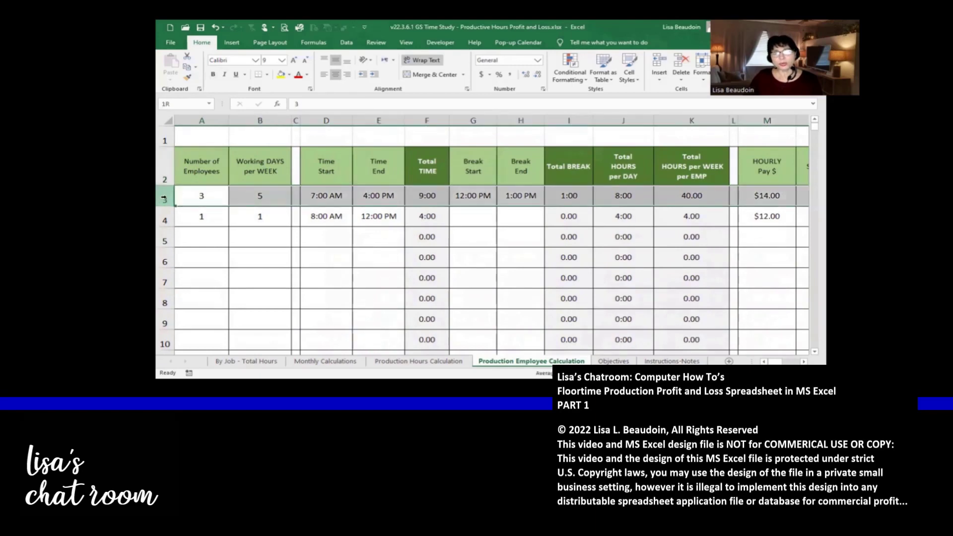
left_click(203, 196)
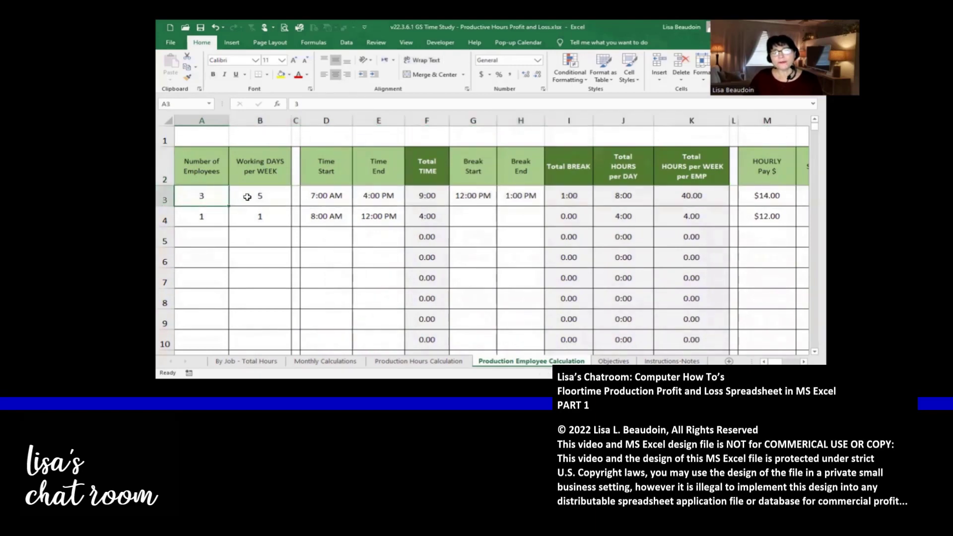
left_click(247, 197)
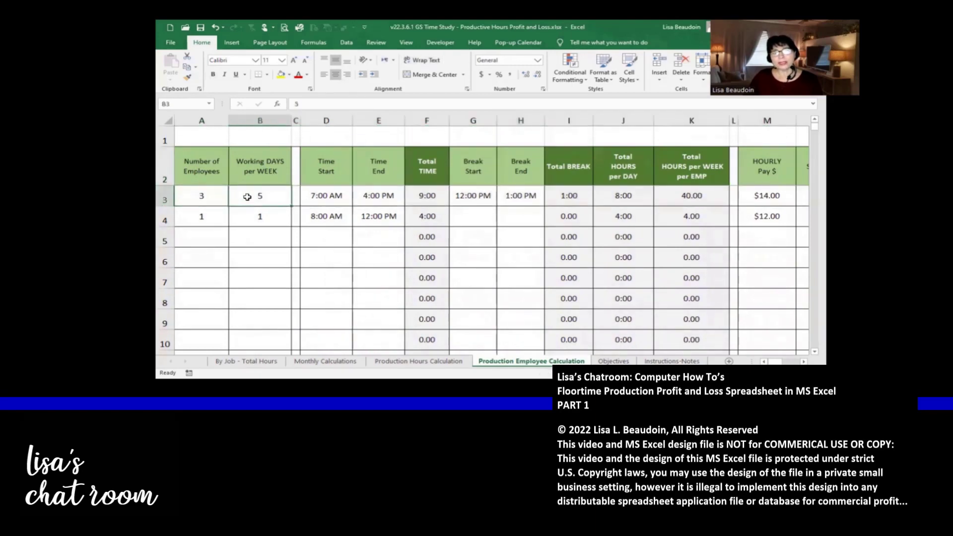
left_click(206, 215)
left_click(263, 216)
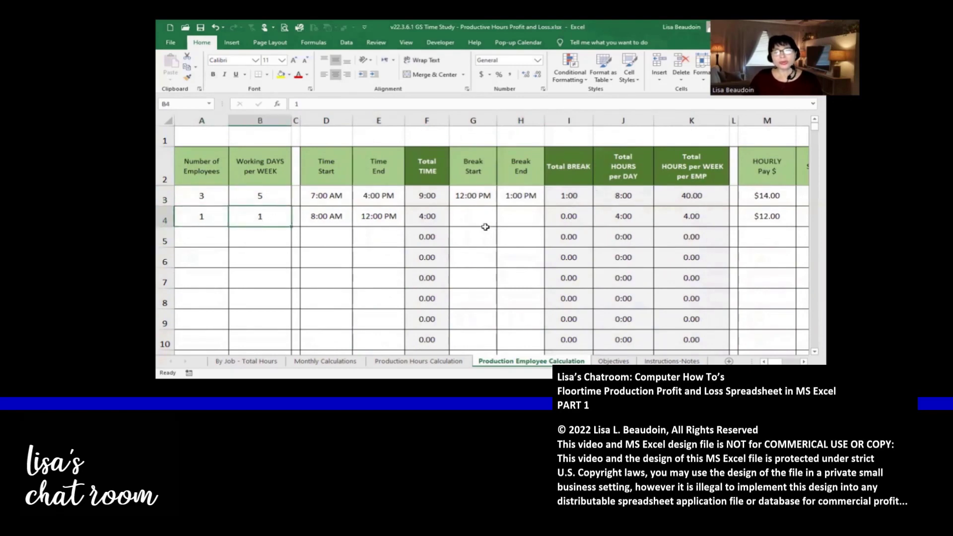
scroll(400, 192, "down", 1)
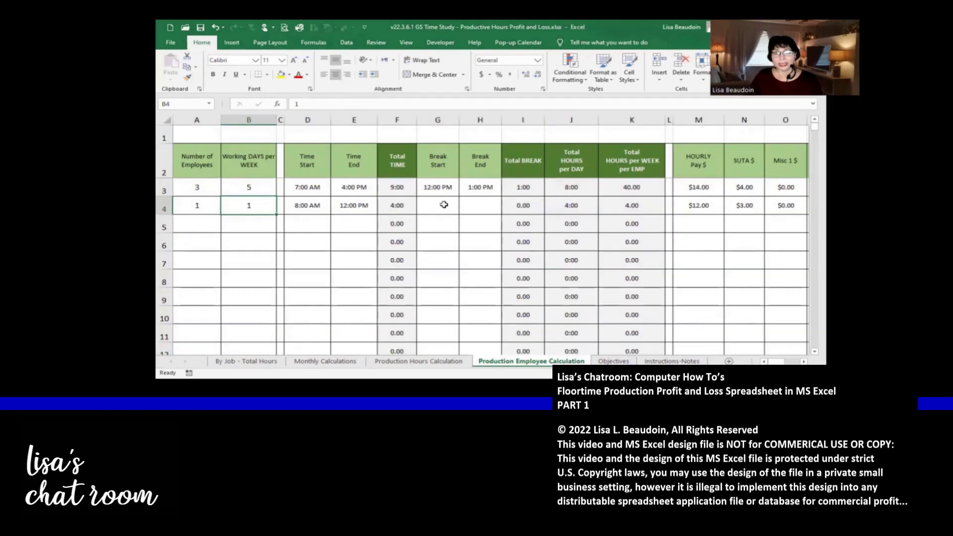
scroll(689, 219, "down", 1)
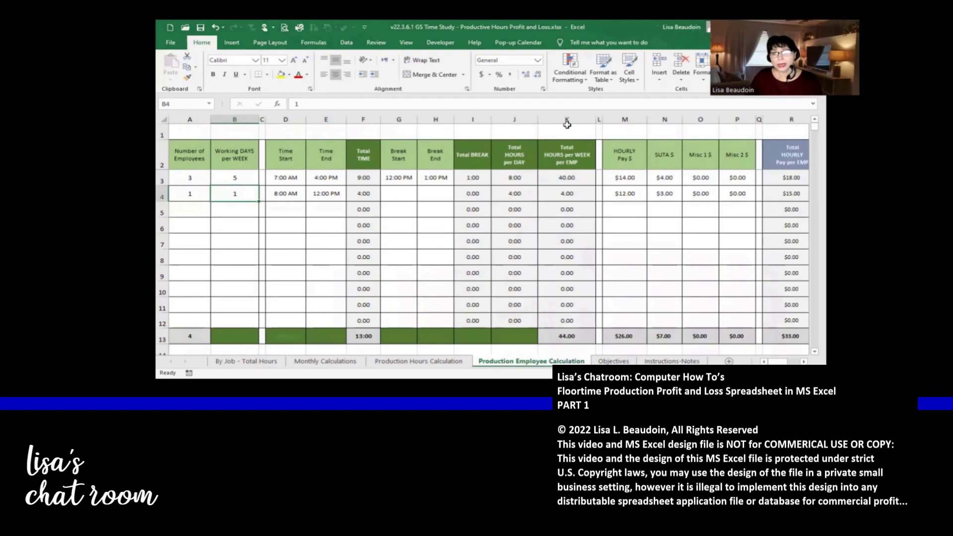
Check the Hourly Pay, SUTA, Misc 1 and Misc 2 amounts for the employee in row 4
left_click(613, 199)
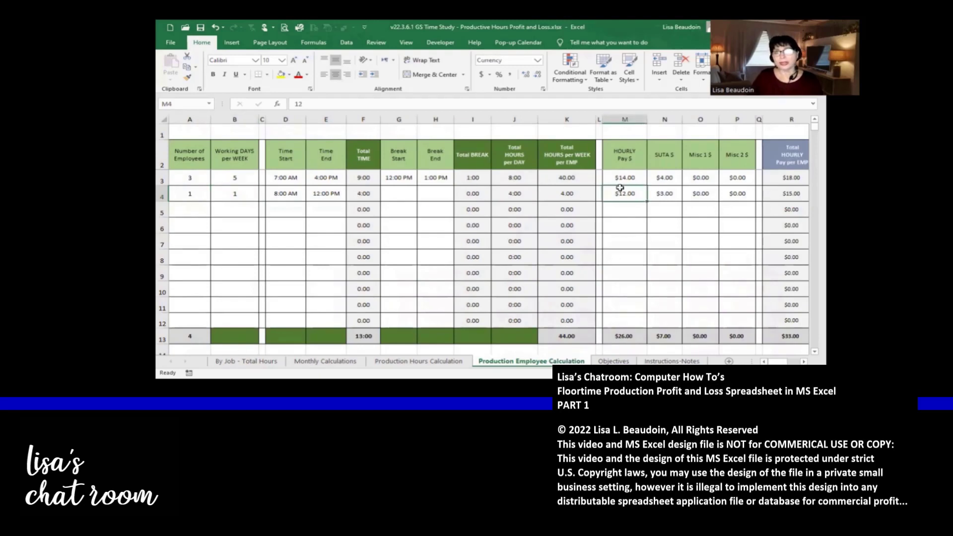
key("Tab")
key("Tab")
key("Tab")
key("Tab")
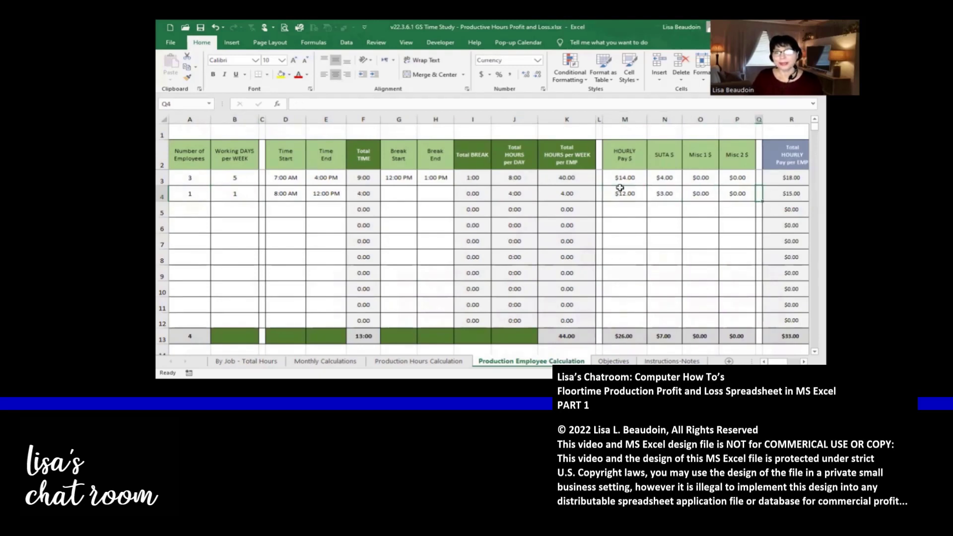
key("Right")
key("Right")
key("Left")
key("Left")
key("Left")
key("Left")
key("Left")
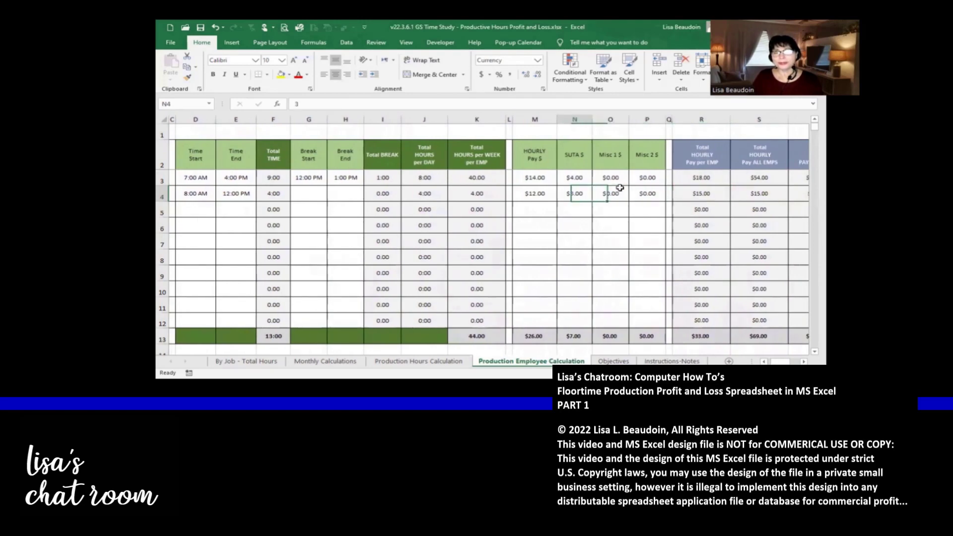
key("Right")
key("Right")
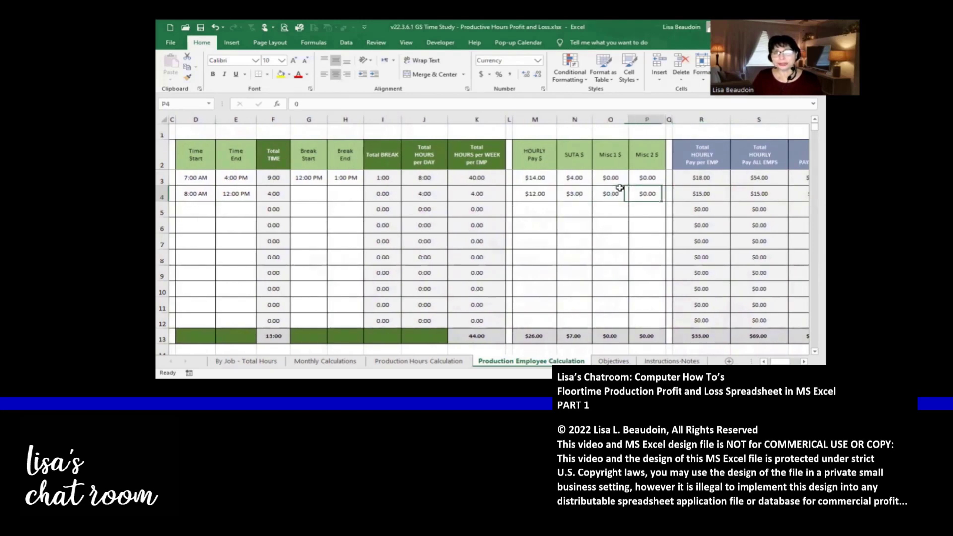
key("Left")
key("Left")
key("Left")
Go through row 3 from Hourly Pay in M3 across the pay totals to Total per hr % in W3
key("Up")
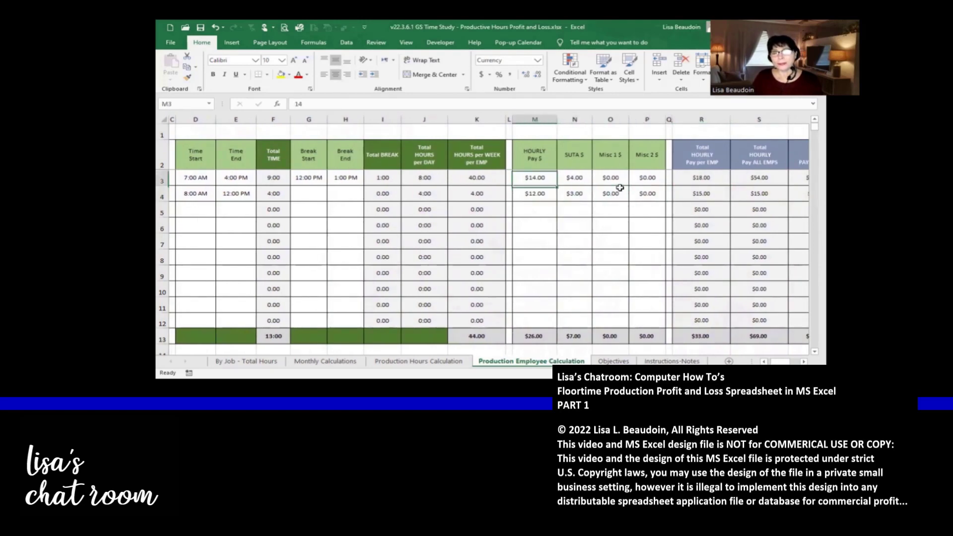
key("Right")
key("Right")
key("Right")
key("Right")
key("Right")
key("Right")
key("Right")
key("Right")
key("Right")
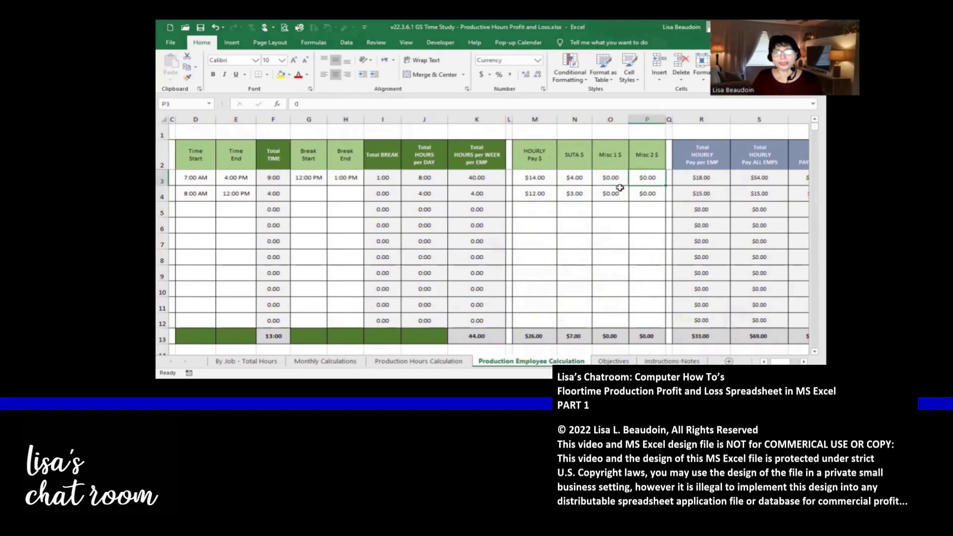
key("Right")
key("Right")
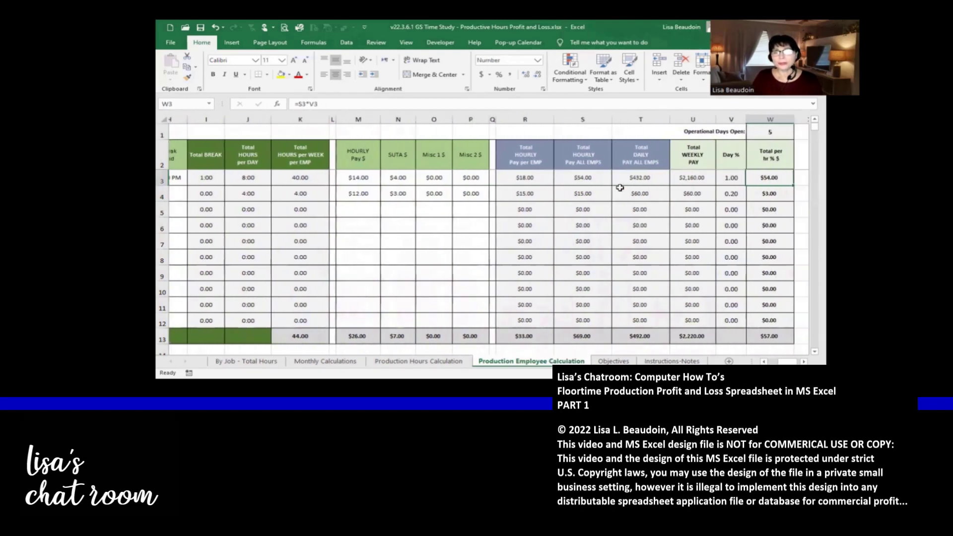
Follow the Total per hr % column down and examine its sum formula in W13
key("Down")
key("Down")
key("Down")
key("Down")
key("Down")
key("Down")
key("Down")
key("Down")
key("Down")
key("Down")
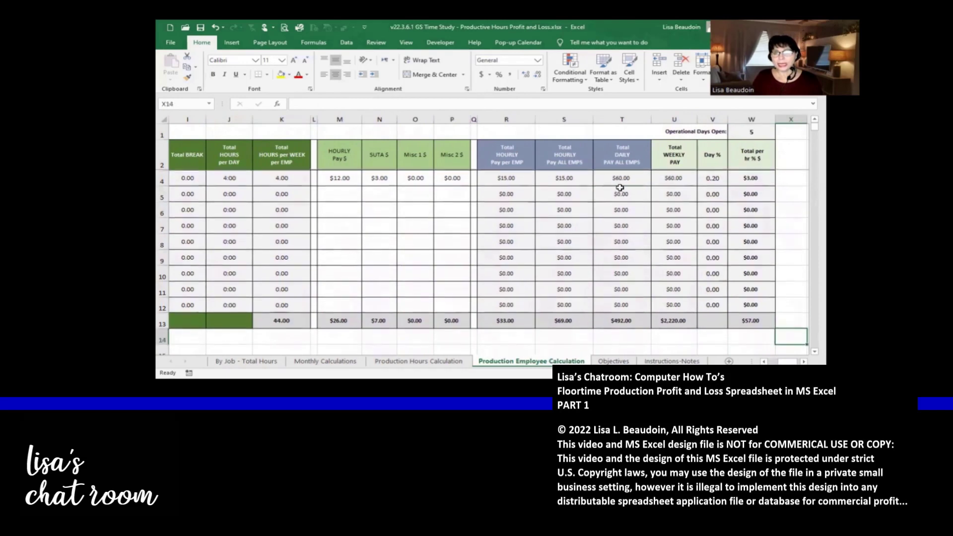
key("Left")
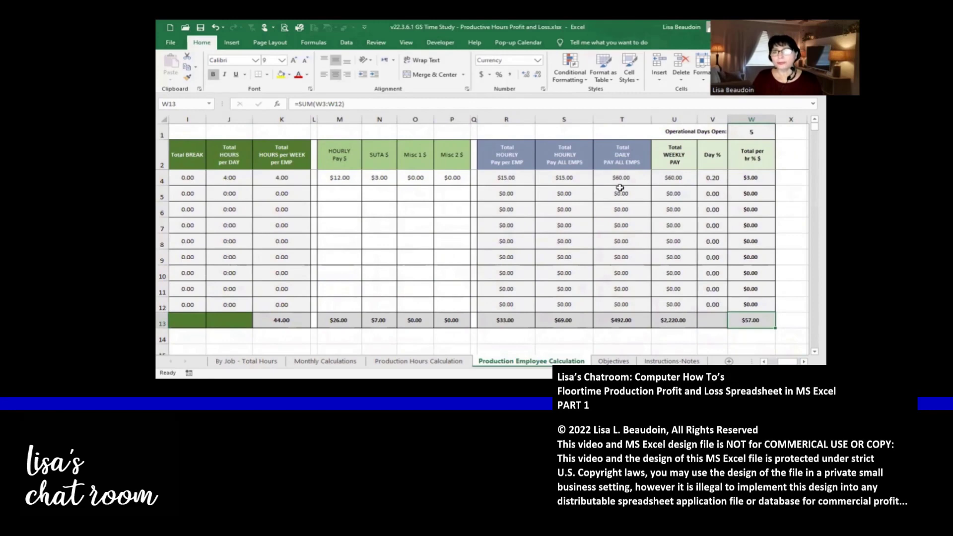
Trace the totals in row 13 back from column W to the employee count formula in A13
key("Left")
key("Left")
key("Left")
key("Left")
key("Left")
key("Left")
key("Left")
key("Left")
key("Left")
key("Left")
key("Left")
key("Left")
key("Left")
key("Left")
key("Left")
key("Left")
key("Left")
key("Left")
key("Left")
key("Left")
key("Left")
key("Left")
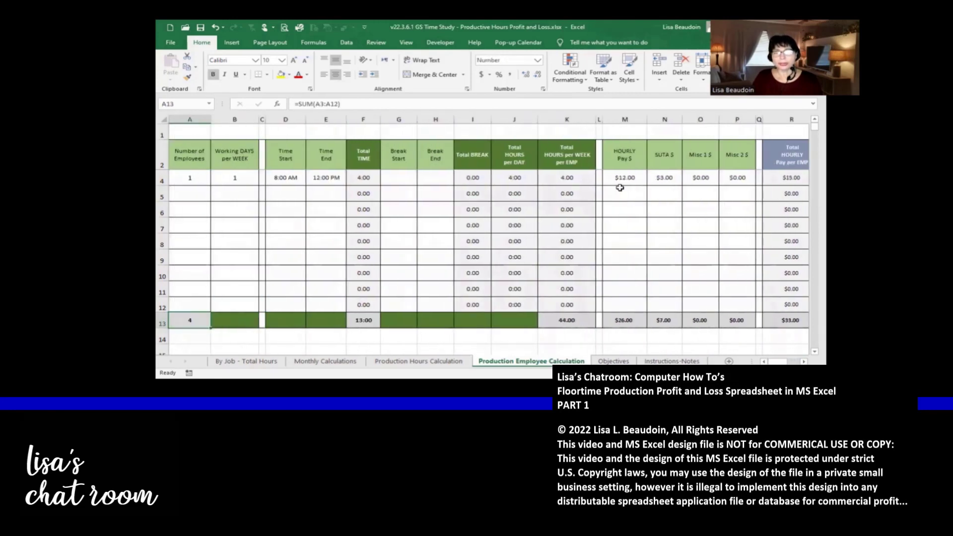
Go back up to A1 of the employee sheet, then return to the By Job - Total Hours sheet
key("Up")
key("Up")
key("Up")
key("Up")
key("Up")
key("Up")
key("Up")
key("Up")
key("Up")
key("Up")
key("Up")
key("Up")
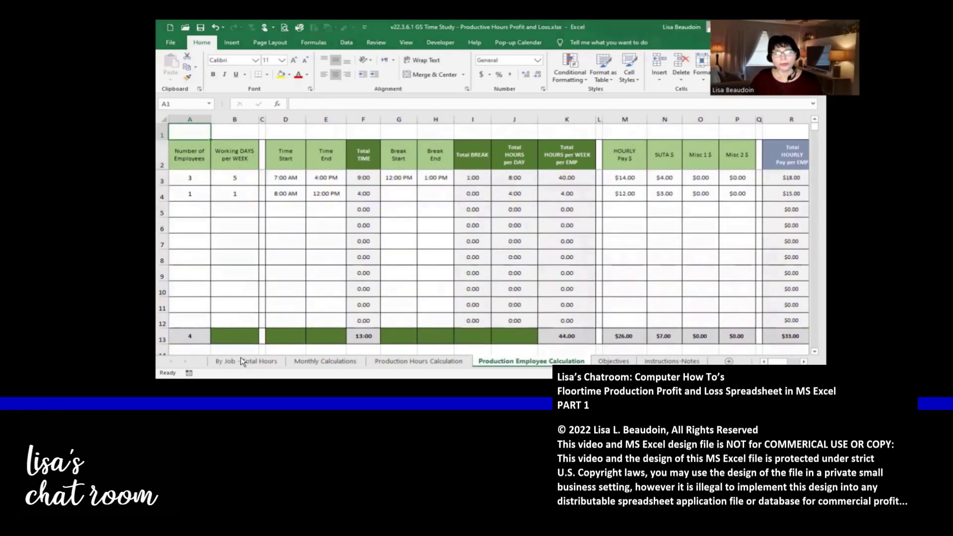
left_click(243, 361)
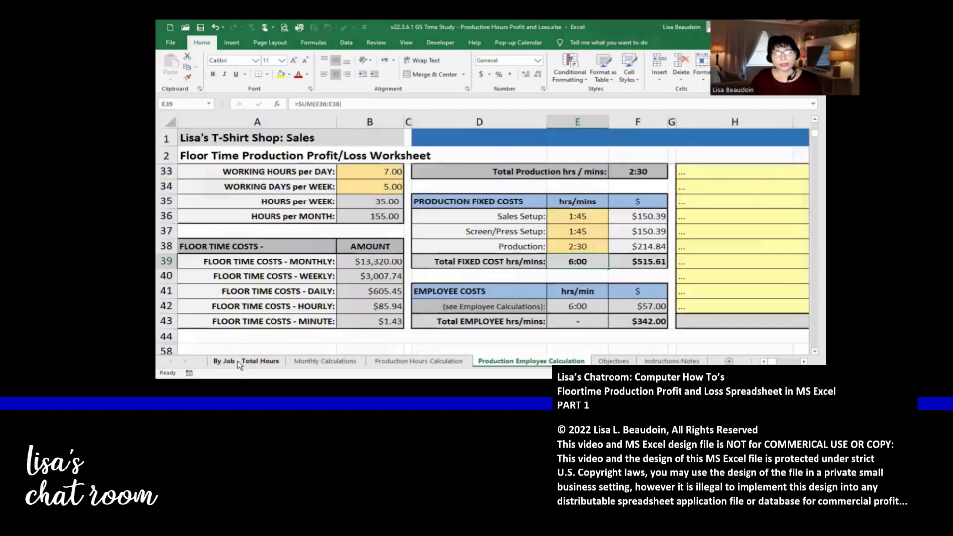
Examine the Employee Costs formulas in F42 and F43 on the By Job - Total Hours sheet
left_click(638, 308)
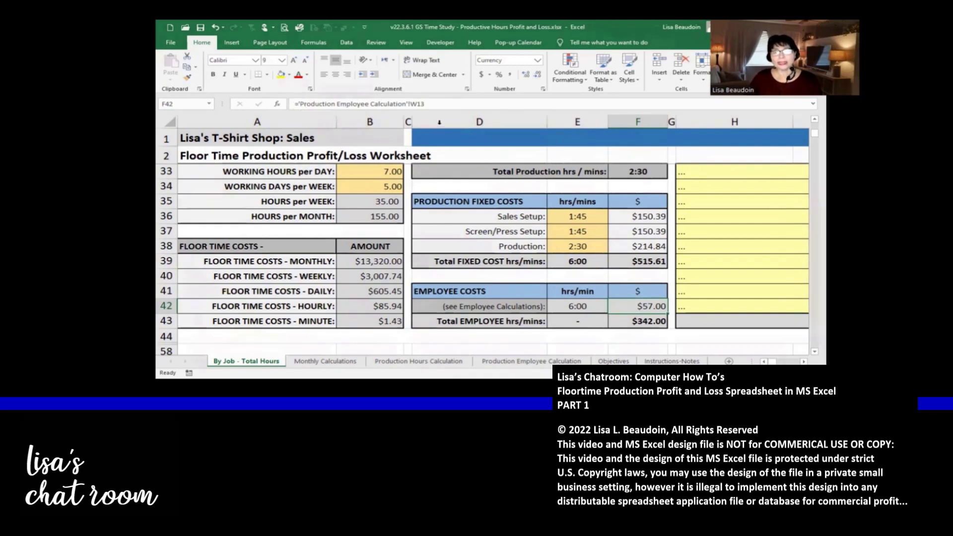
key("Down")
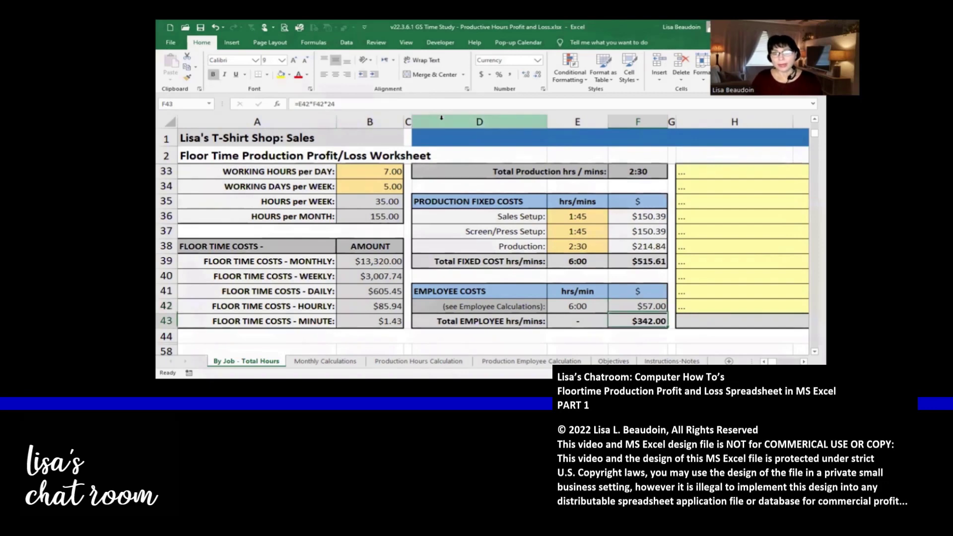
scroll(441, 120, "up", 10)
scroll(624, 314, "down", 10)
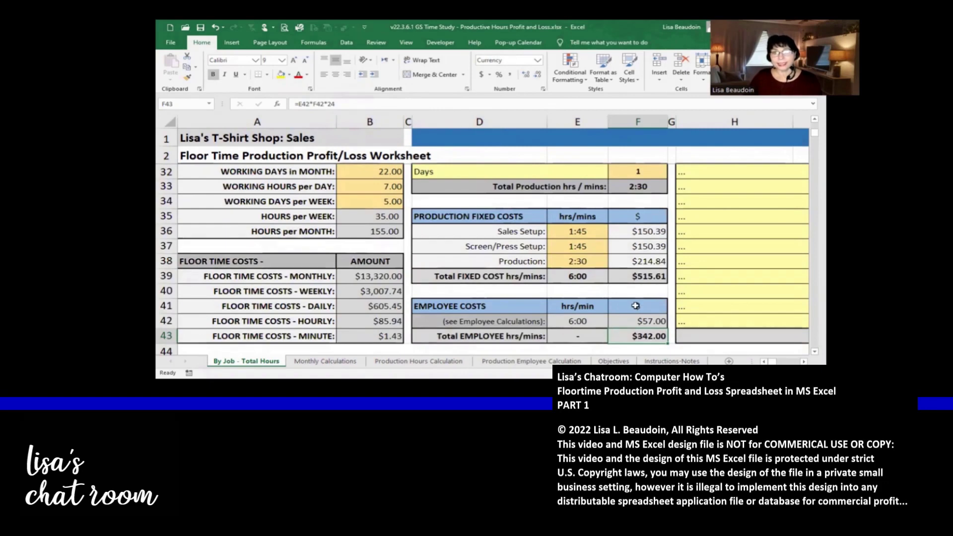
scroll(718, 288, "down", 1)
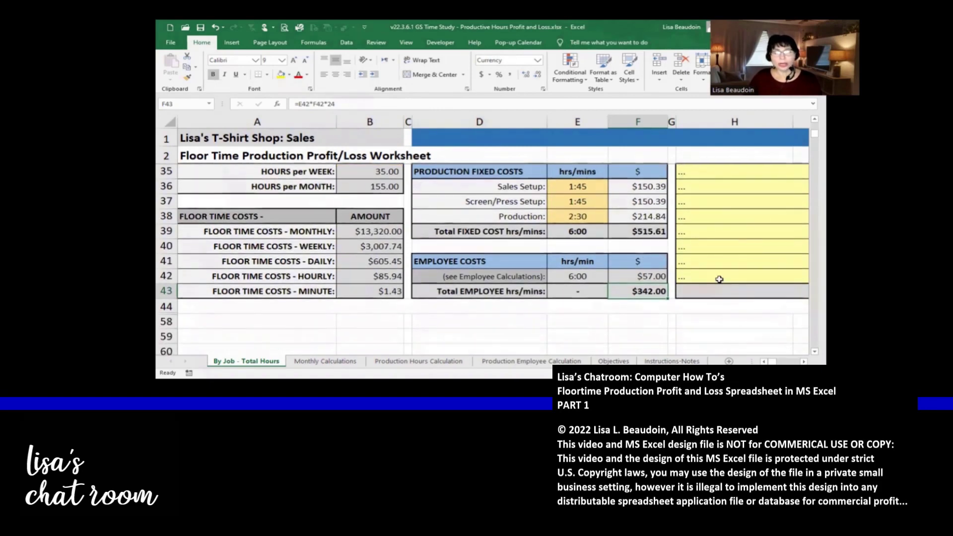
Review the Sales Item table from the Qty column in I4 down to the Or Bulk price in J20 and the sales totals
scroll(719, 279, "down", 2, "ctrl")
scroll(719, 279, "up", 10)
left_click(670, 218)
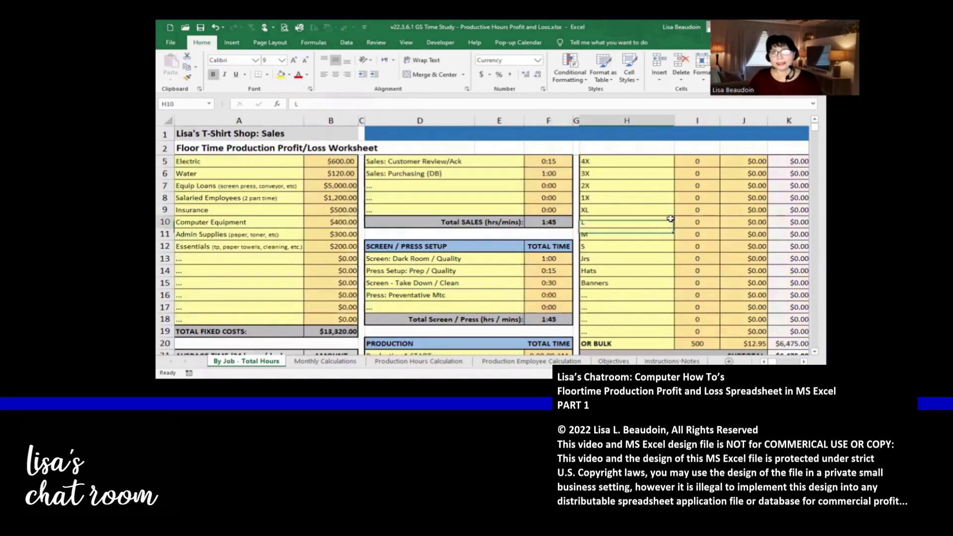
scroll(670, 218, "down", 2, "ctrl")
scroll(511, 141, "up", 1)
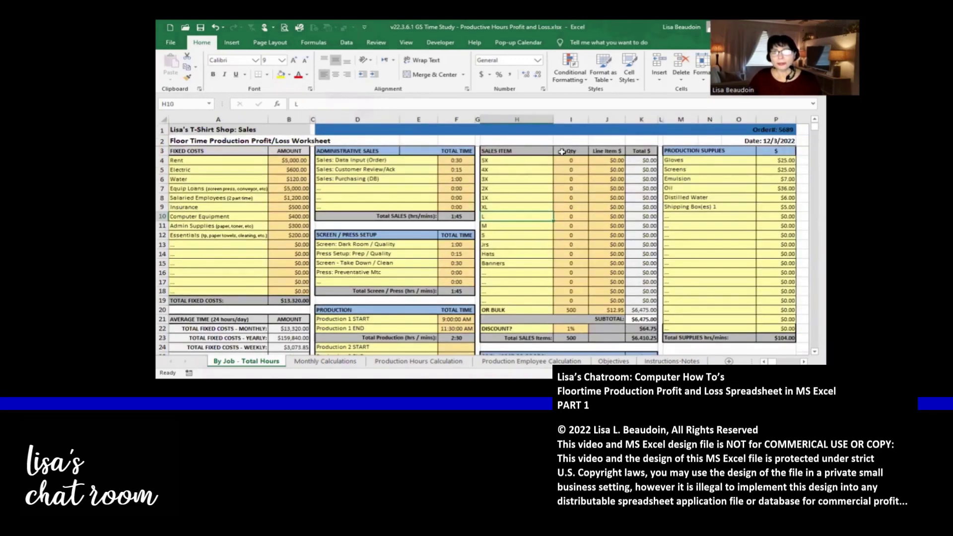
left_click(575, 161)
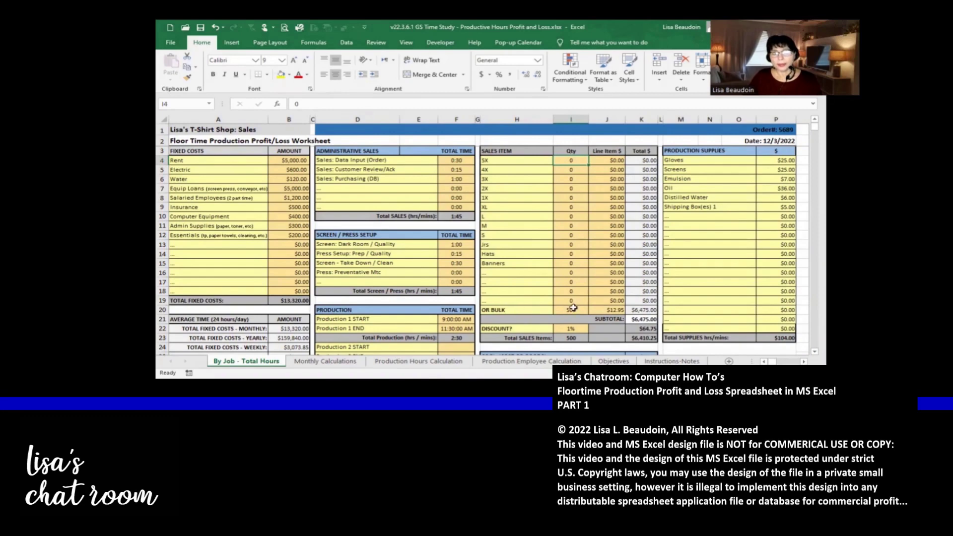
left_click(601, 310)
scroll(602, 311, "up", 4)
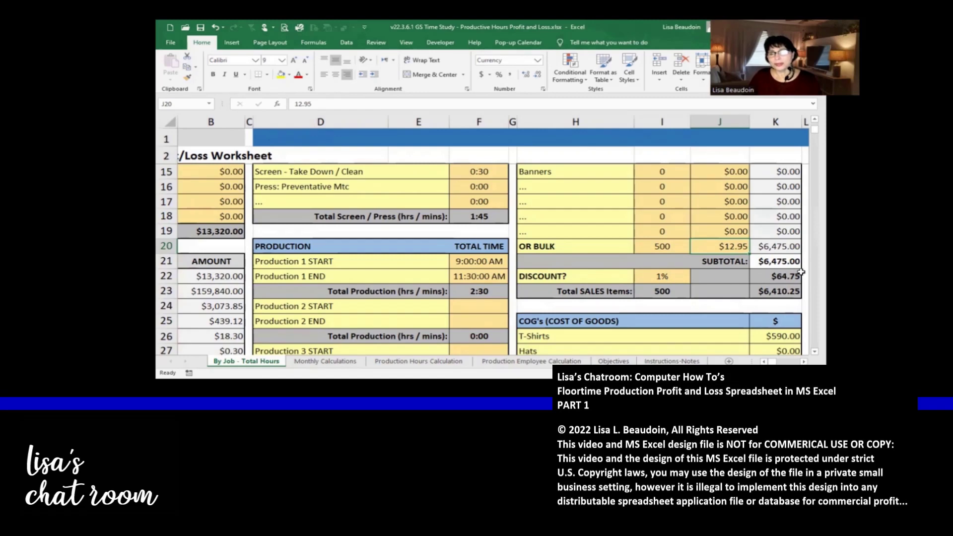
scroll(786, 287, "down", 1)
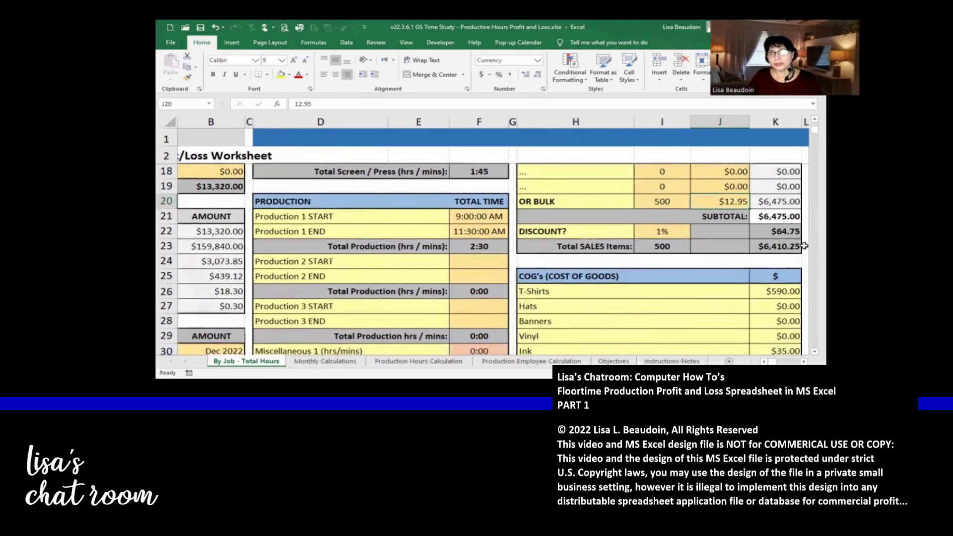
Set the T-Shirts cost in the COG's (Cost of Goods) table to $900
scroll(620, 208, "down", 2)
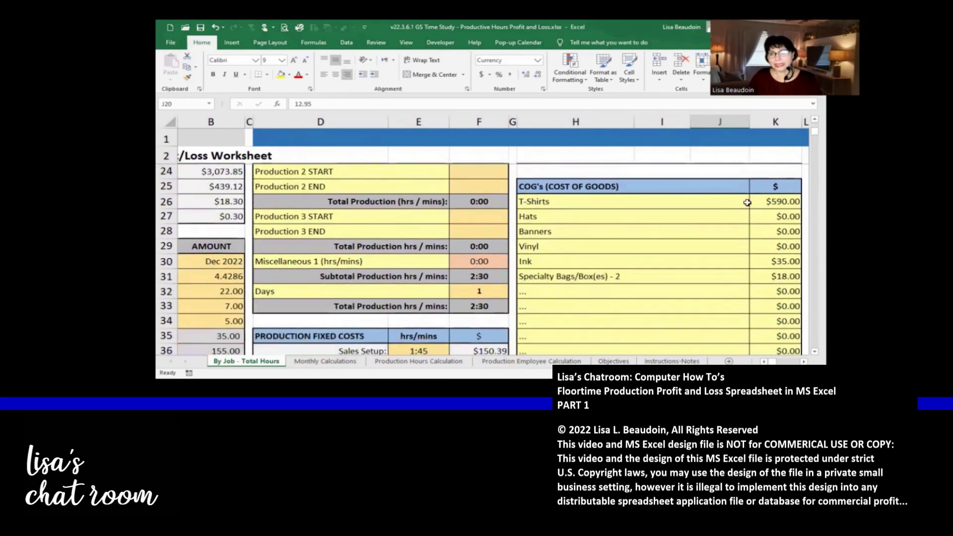
left_click(769, 199)
type("1")
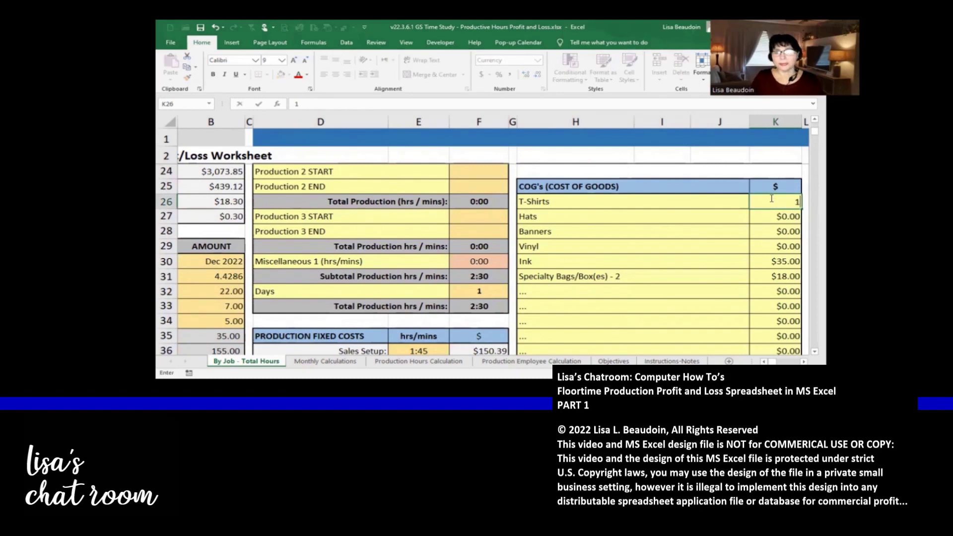
type("900")
key("Return")
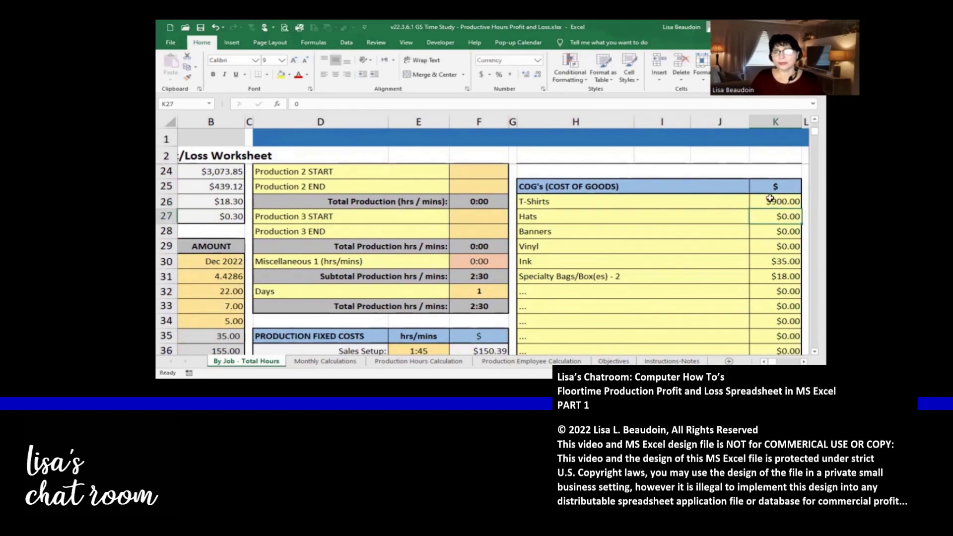
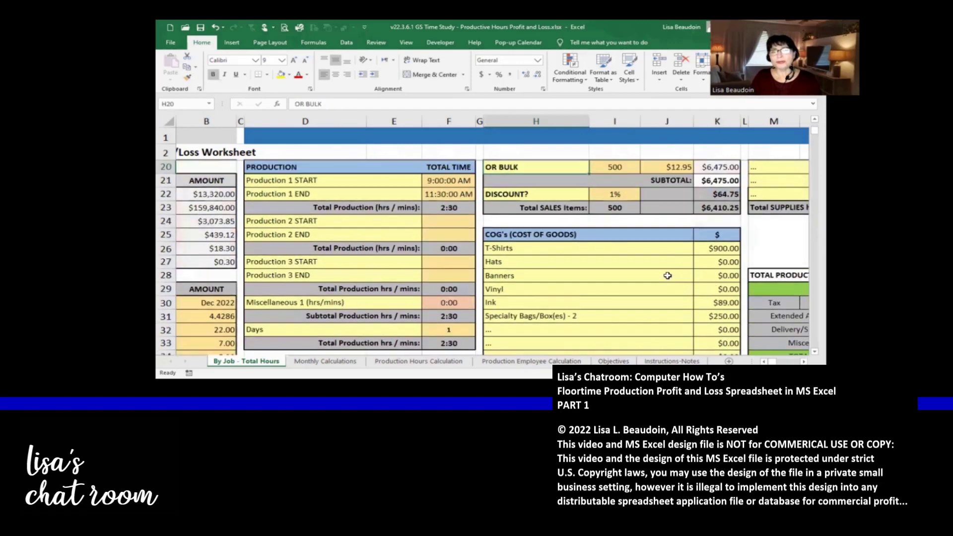
Go across row 1 to the order number in P1, above the Production Supplies table
key("Right")
key("Right")
key("Right")
key("Right")
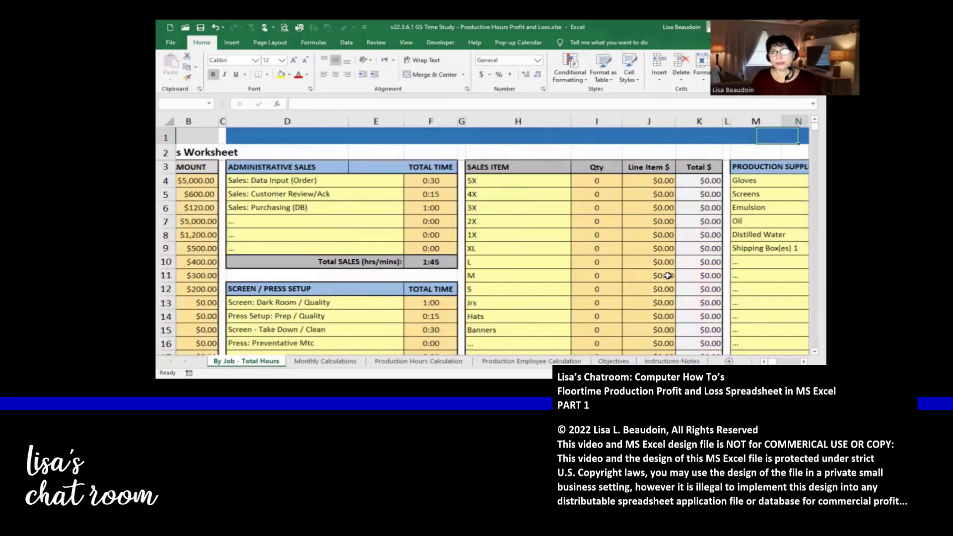
key("Right")
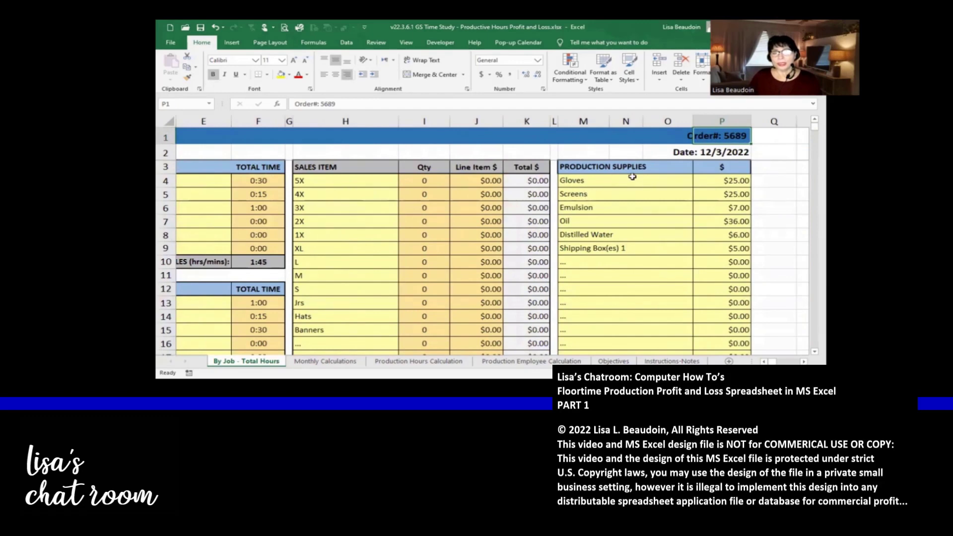
Review the Production Supplies table from Gloves and its cost in P4 down to the total supplies formula in P23
left_click(606, 180)
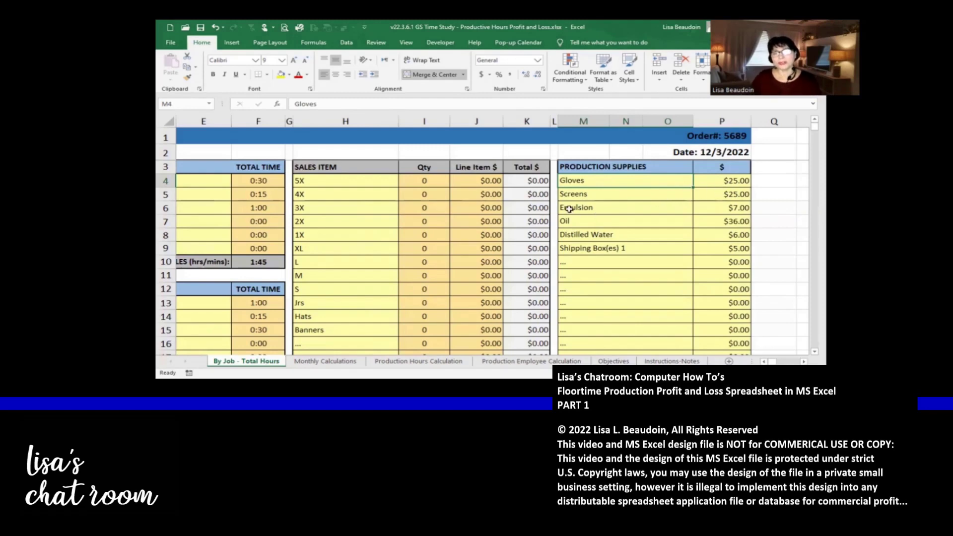
left_click(713, 182)
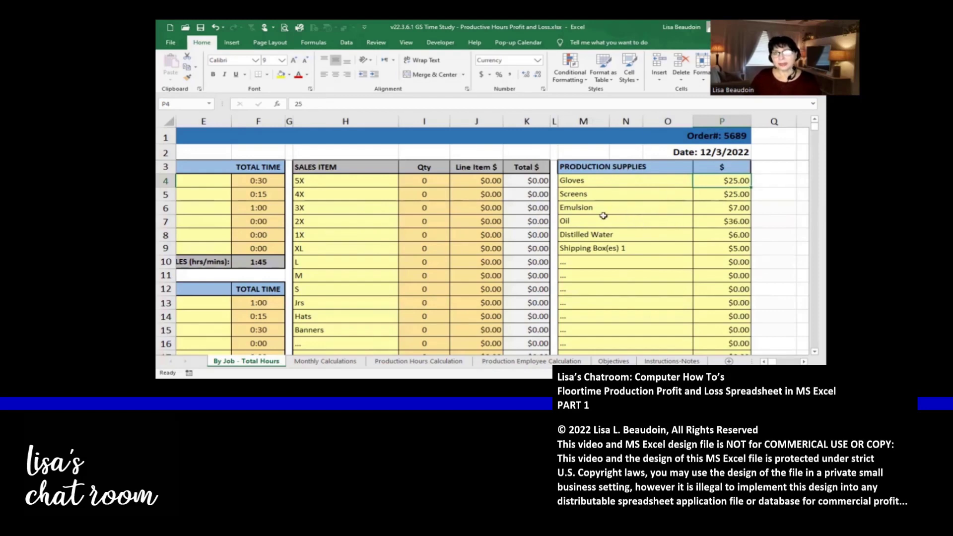
scroll(673, 211, "down", 1)
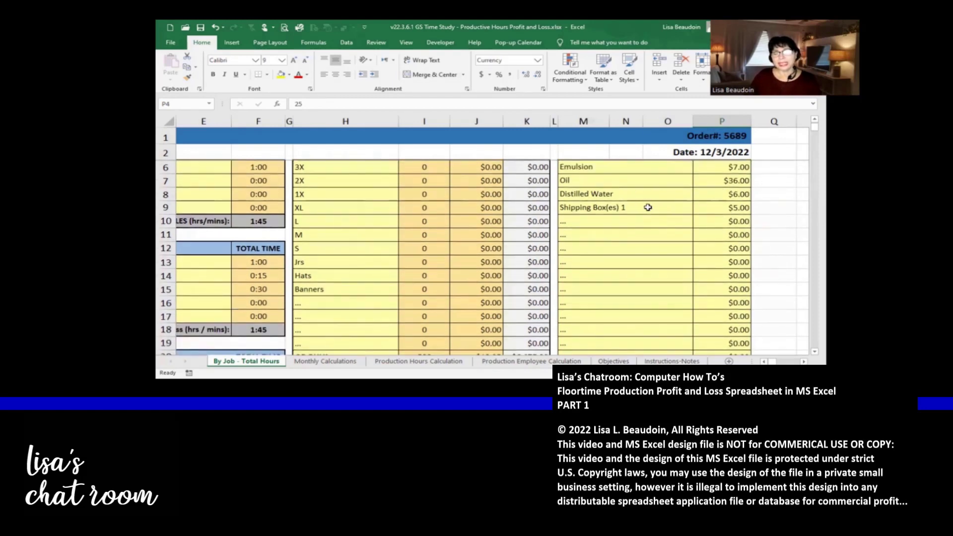
scroll(658, 204, "up", 1)
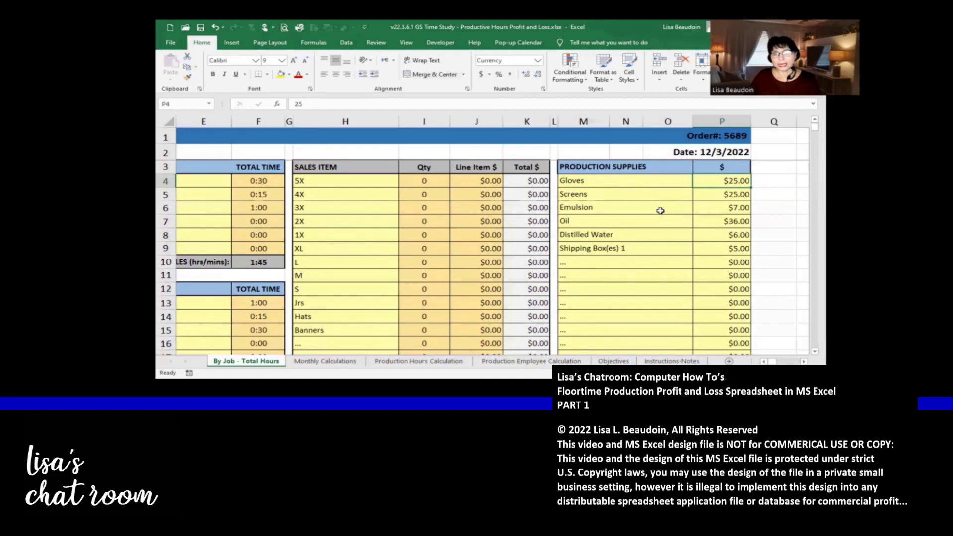
scroll(660, 211, "down", 5)
left_click(730, 233)
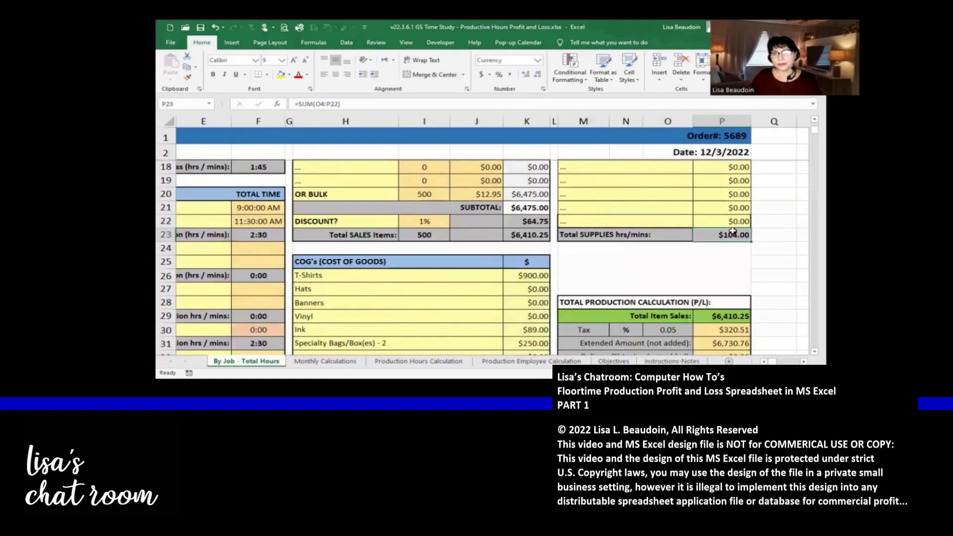
scroll(707, 230, "up", 4)
scroll(707, 230, "up", 1)
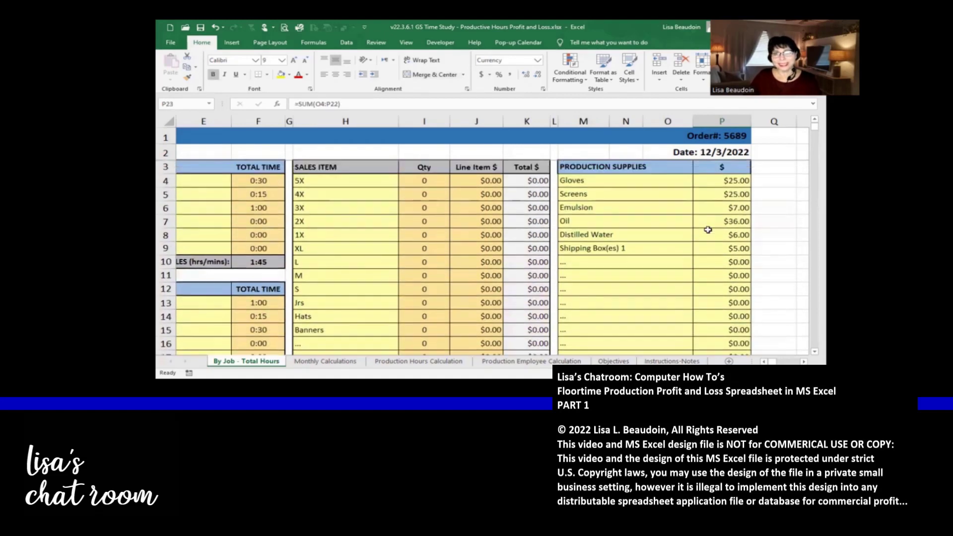
Set the Shipping Box(es) 1 cost in the Production Supplies table to $50
scroll(697, 231, "down", 1)
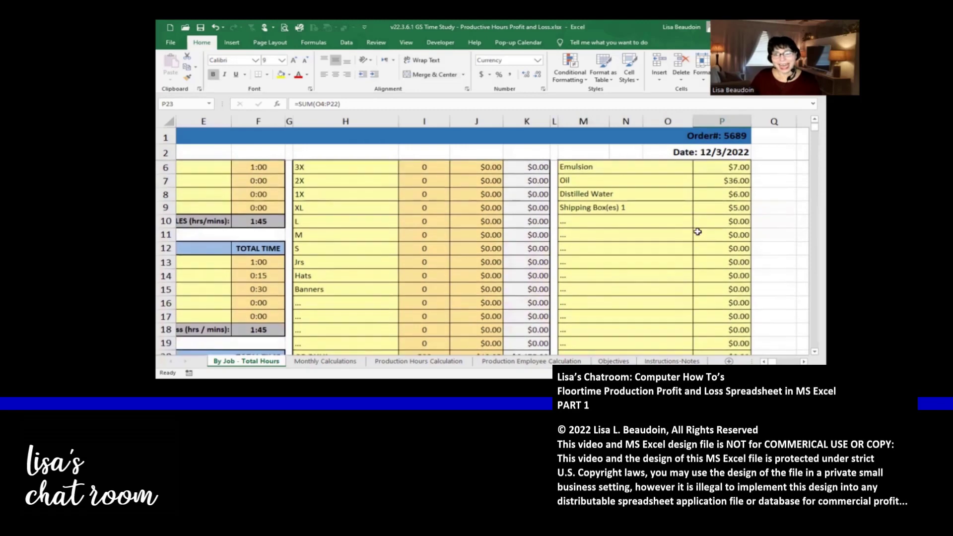
left_click(704, 207)
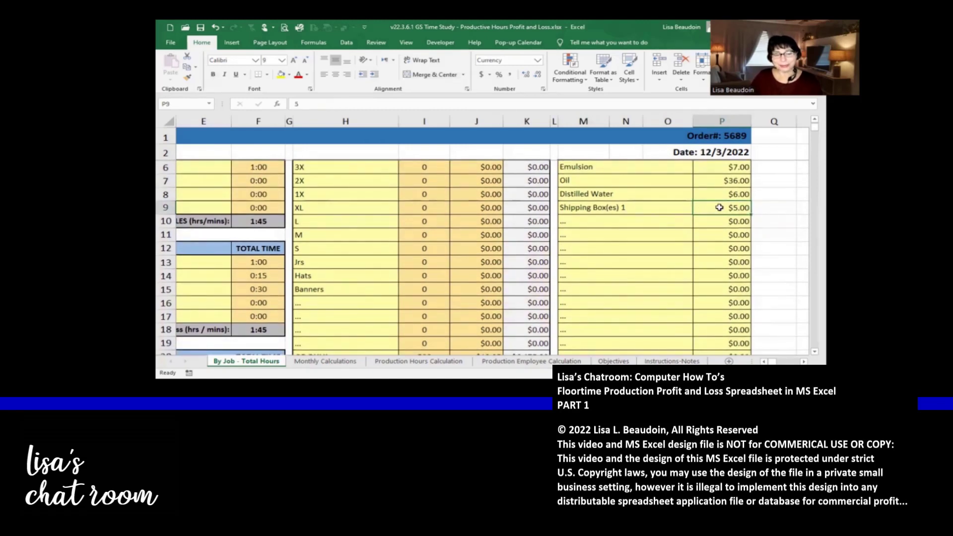
type("50")
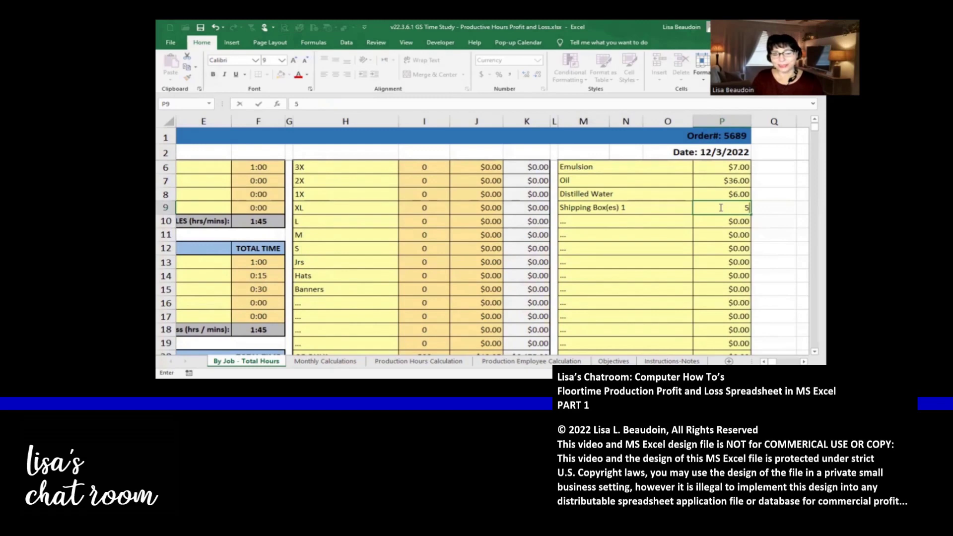
key("Return")
Set the Emulsion cost in P6 of the Production Supplies table to $25
key("Up")
key("Up")
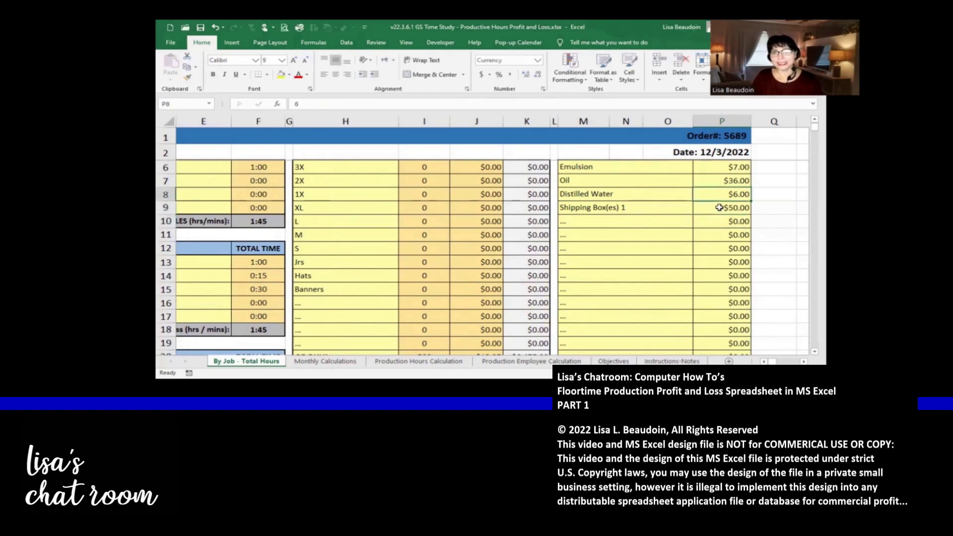
key("Up")
key("Up")
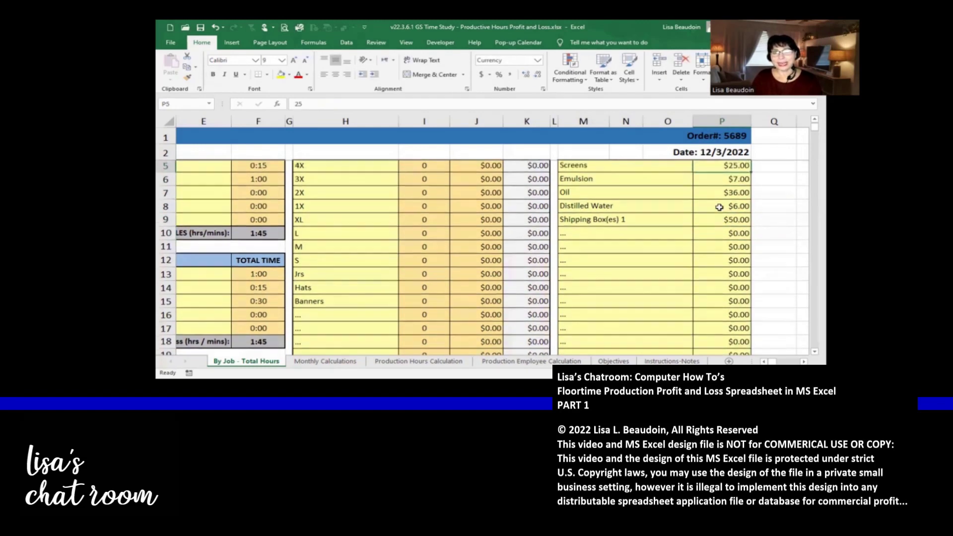
scroll(719, 207, "up", 1)
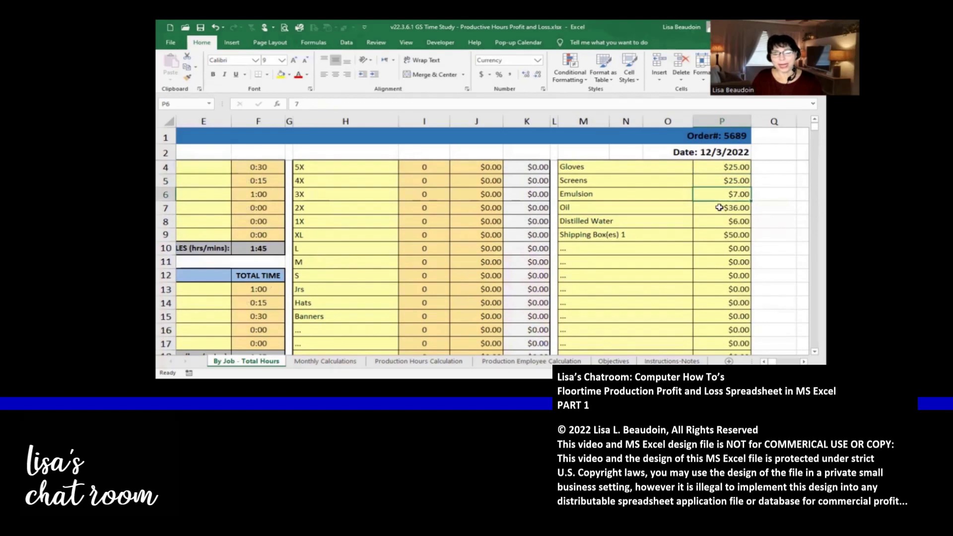
type("25")
key("Return")
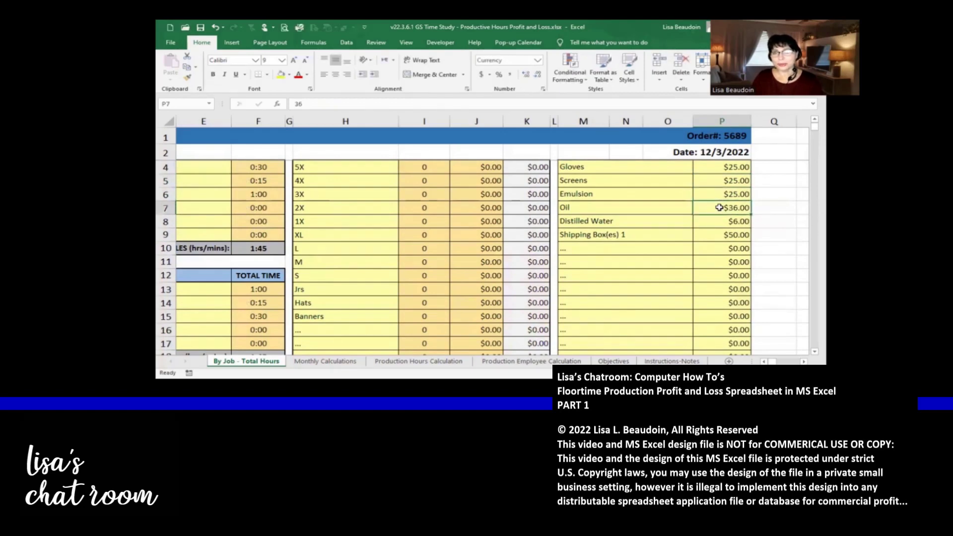
Set the Screens cost in P5 of the Production Supplies table to $100
left_click(731, 184)
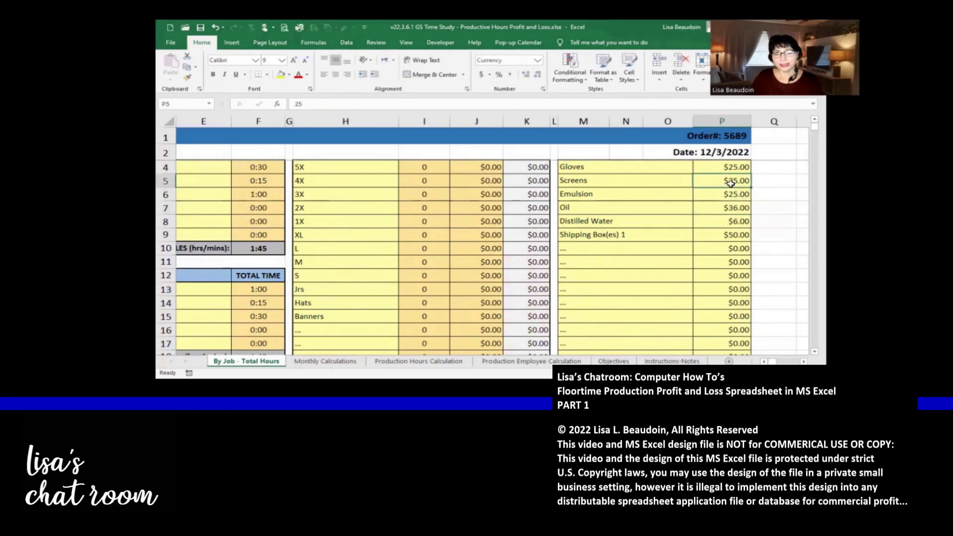
type("100")
key("Return")
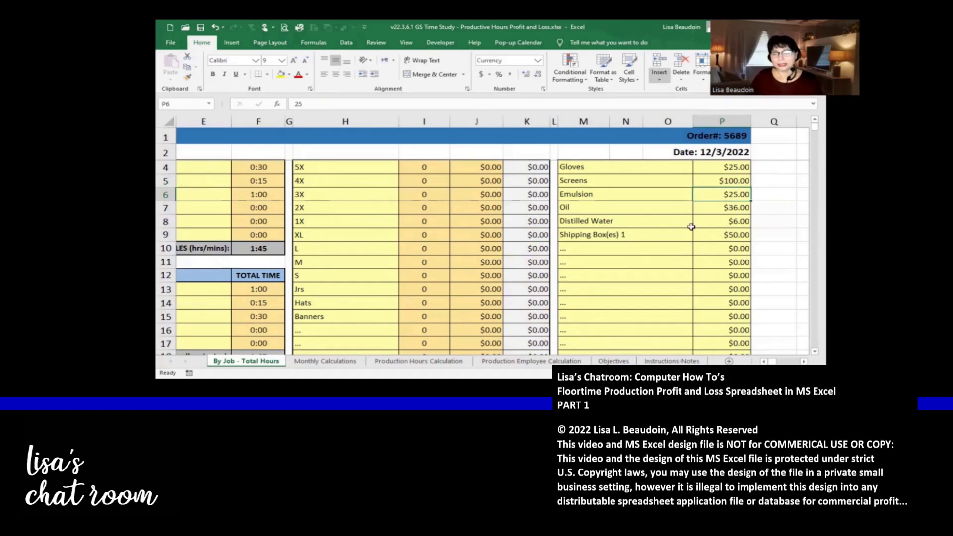
Check the Total Supplies formula in P23, then examine the sales and cost lines of the Total Production Calculation (P/L) section
scroll(664, 230, "down", 4)
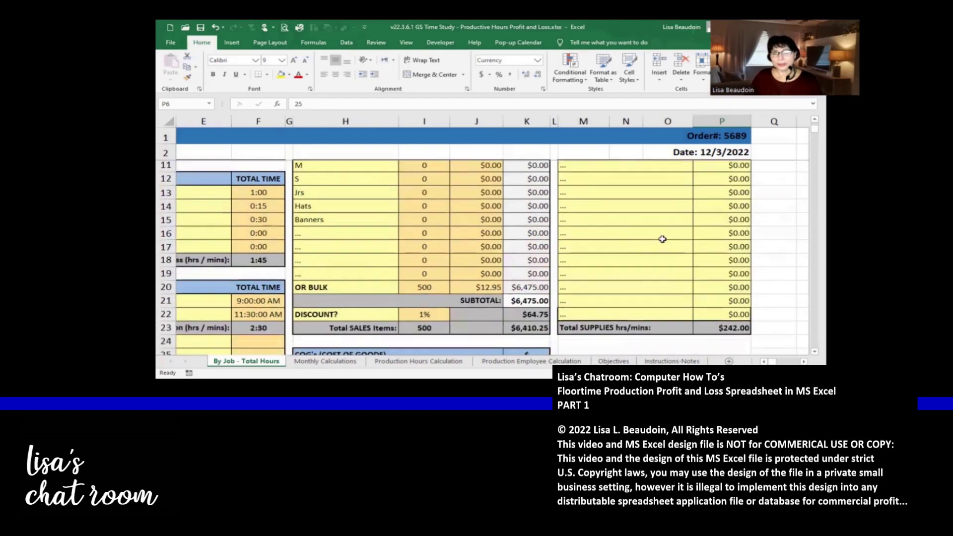
left_click(705, 263)
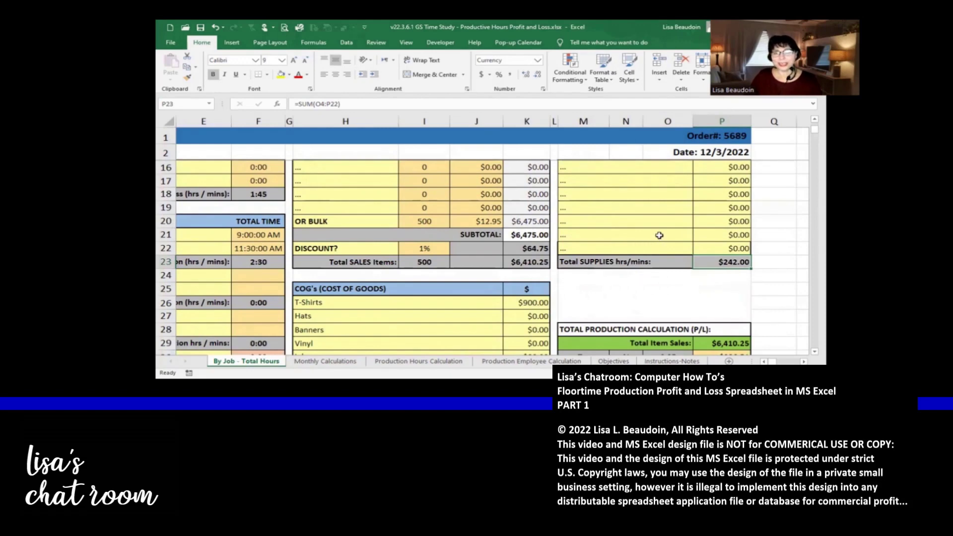
scroll(659, 235, "down", 1)
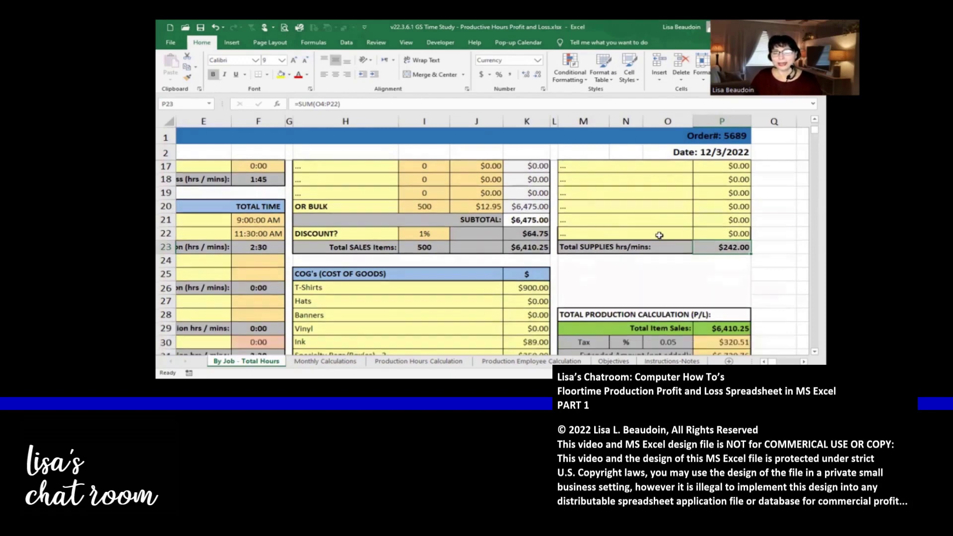
scroll(588, 226, "down", 2)
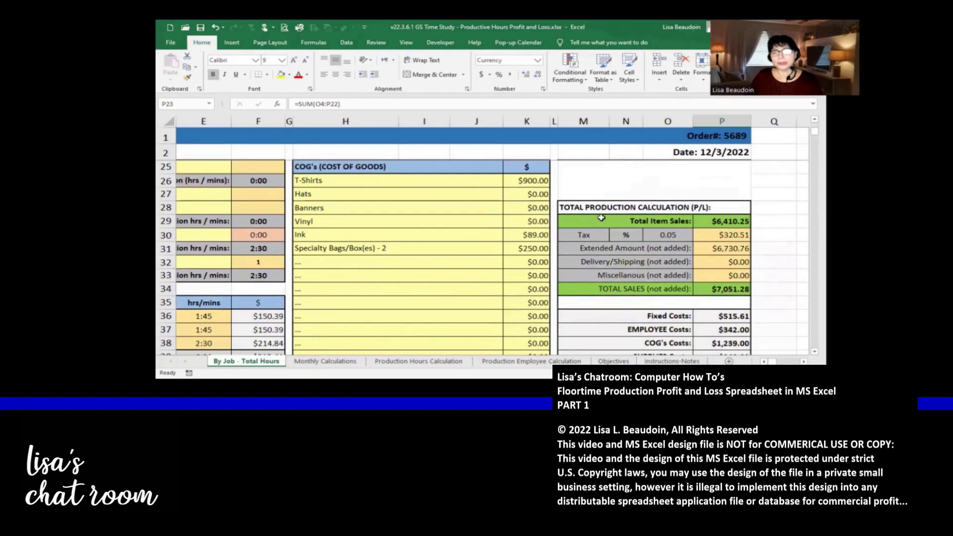
scroll(645, 231, "down", 2)
scroll(645, 232, "up", 1)
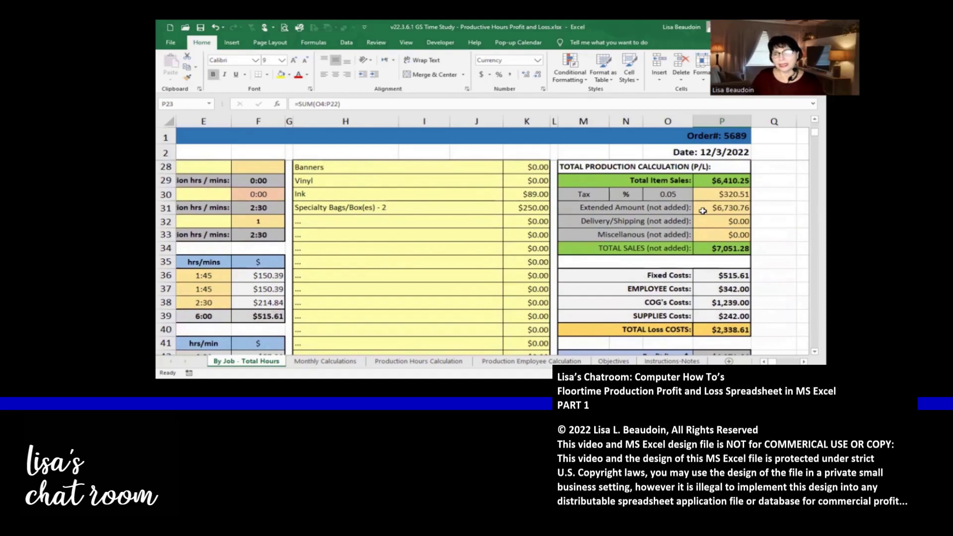
Check the TOTAL SALES formula in P34 and the Total Item Sales formula in P29, tracing the latter to its source in K23
left_click(729, 249)
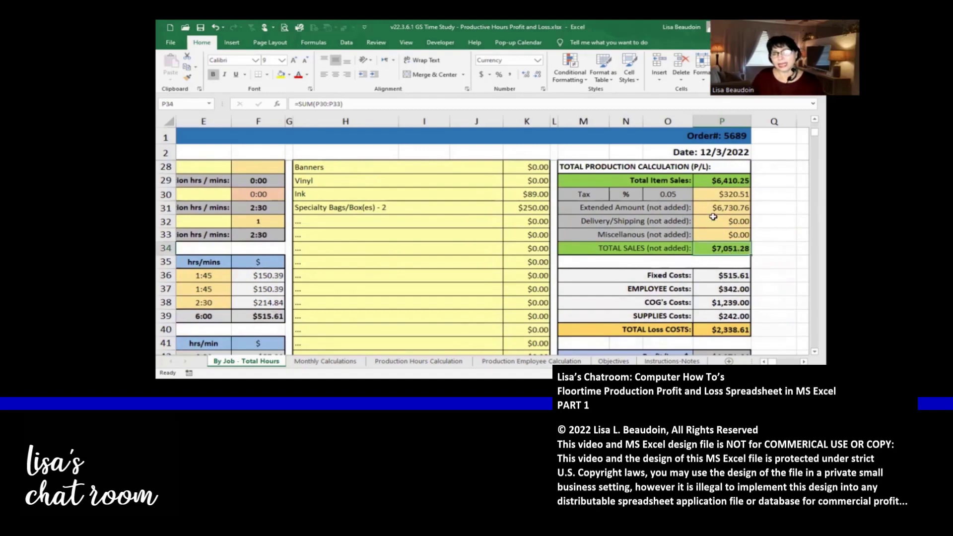
left_click(716, 181)
scroll(753, 204, "up", 1)
scroll(755, 204, "up", 6)
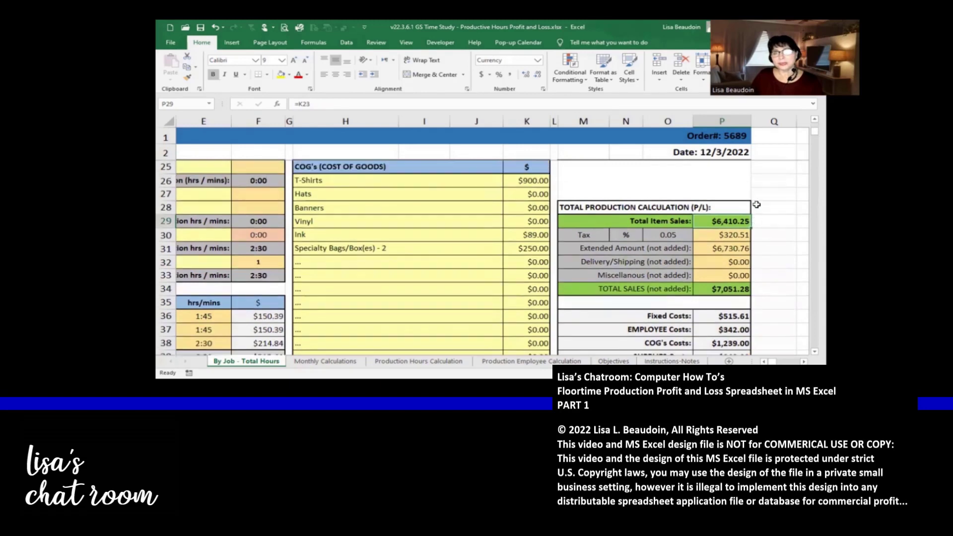
scroll(598, 270, "down", 3)
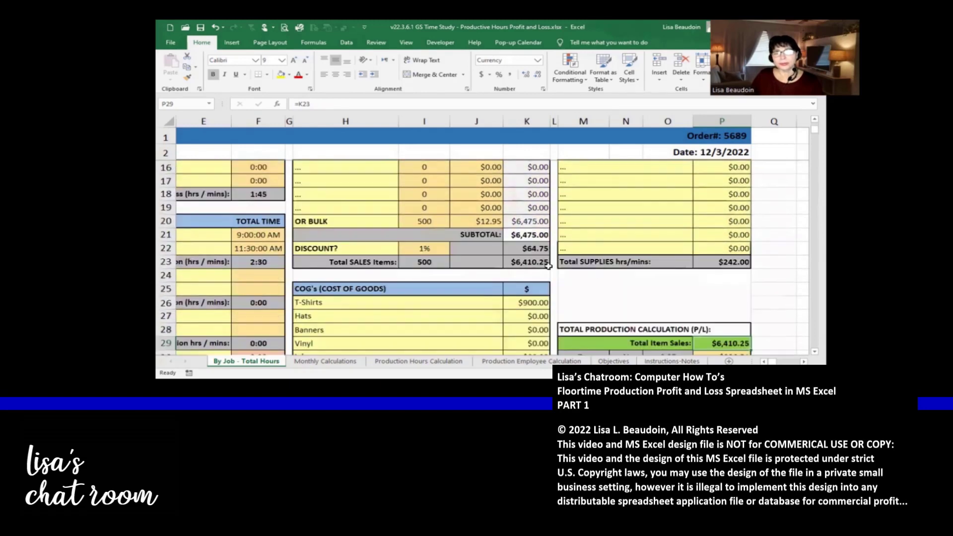
scroll(551, 267, "down", 3)
scroll(682, 259, "down", 1)
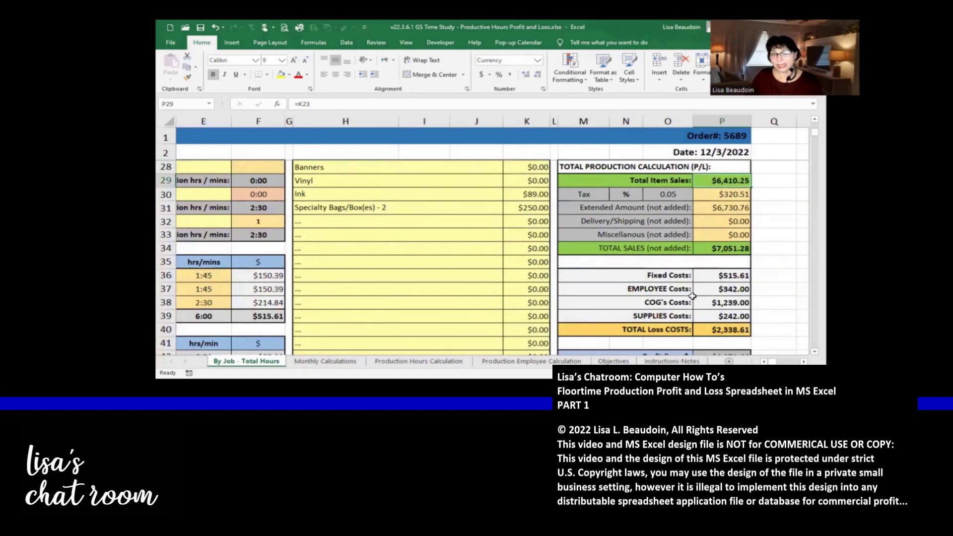
Check the formulas for Fixed, Employee, COG's and Supplies Costs in P36:P39 and for TOTAL Loss COSTS in P40
scroll(717, 287, "down", 1)
scroll(753, 271, "down", 1)
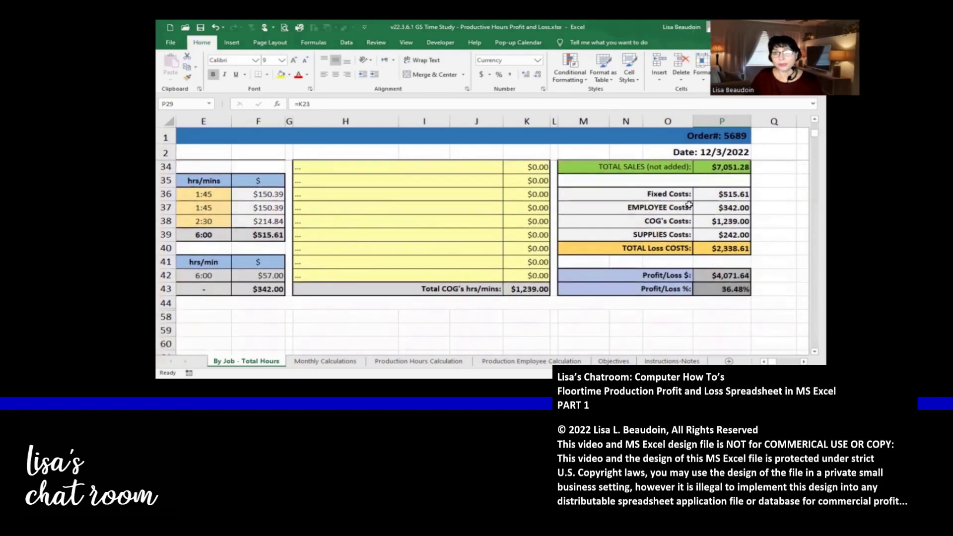
left_click(723, 195)
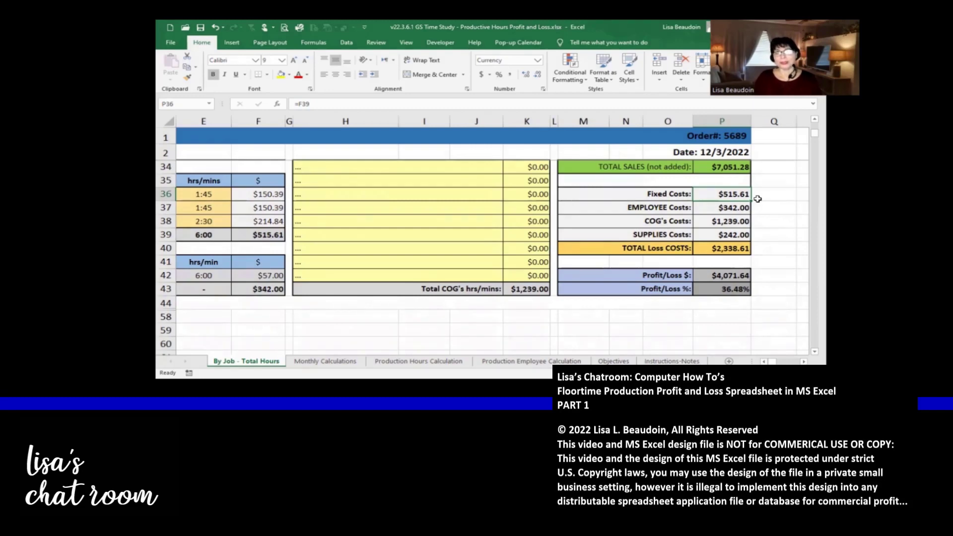
left_click(715, 208)
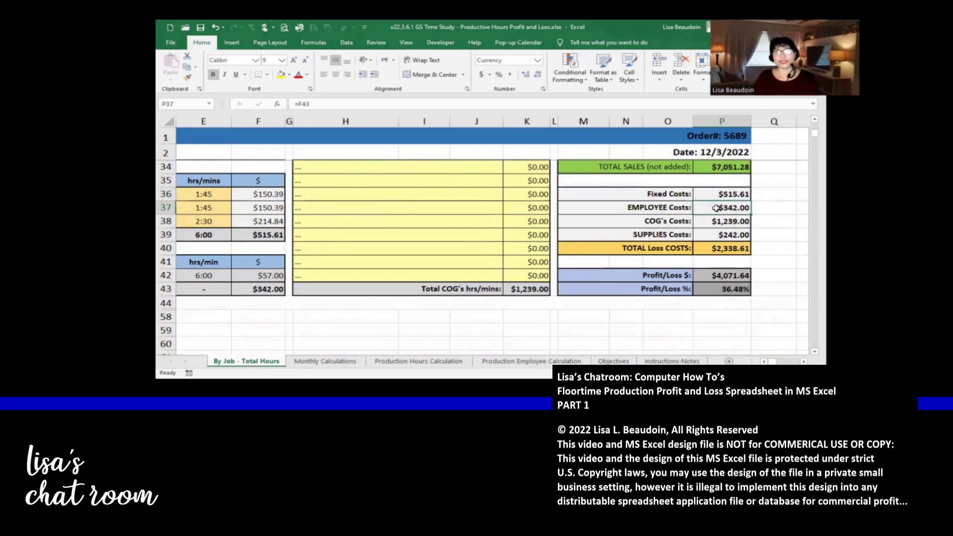
left_click(721, 223)
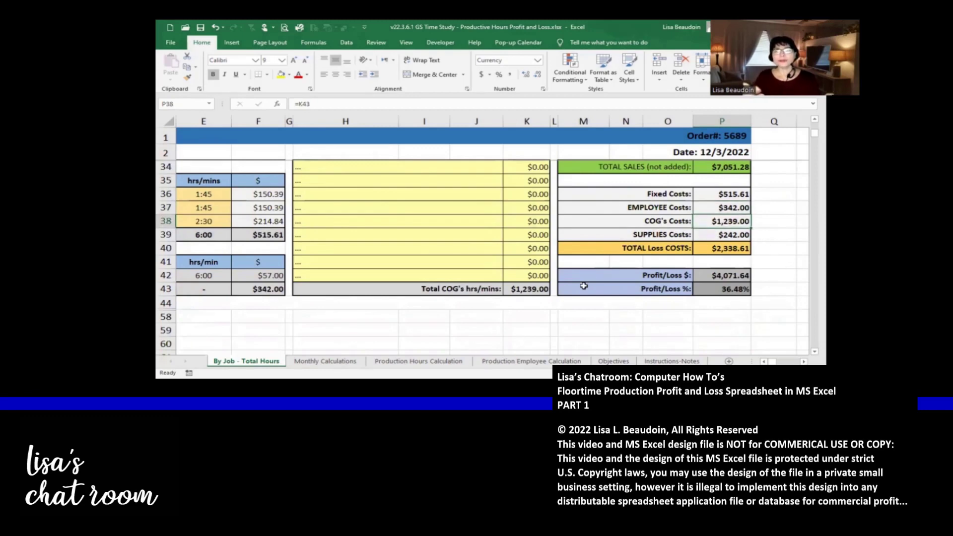
left_click(732, 234)
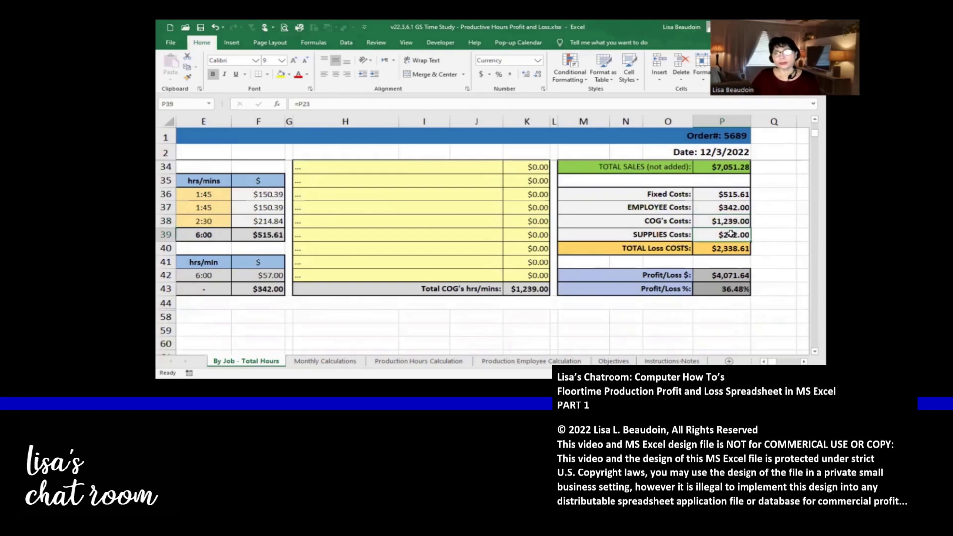
left_click(705, 250)
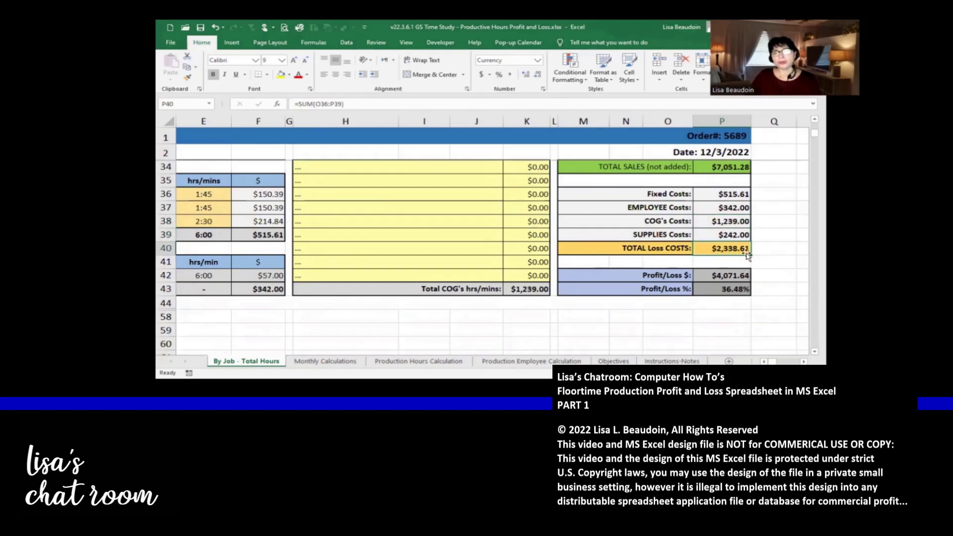
Check the Profit/Loss $ formula in P42 and examine the Profit/Loss lines against the total costs
left_click(702, 276)
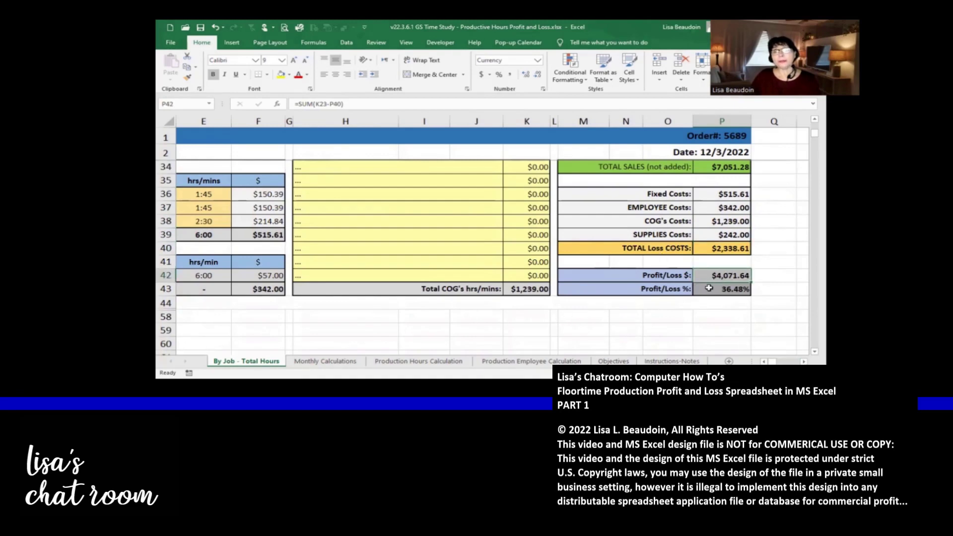
scroll(760, 310, "up", 2)
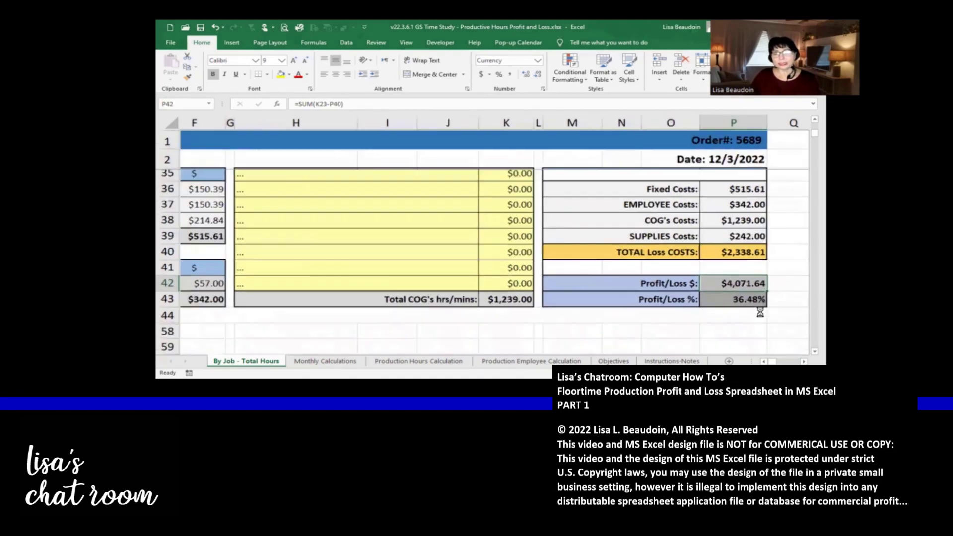
scroll(786, 305, "down", 2)
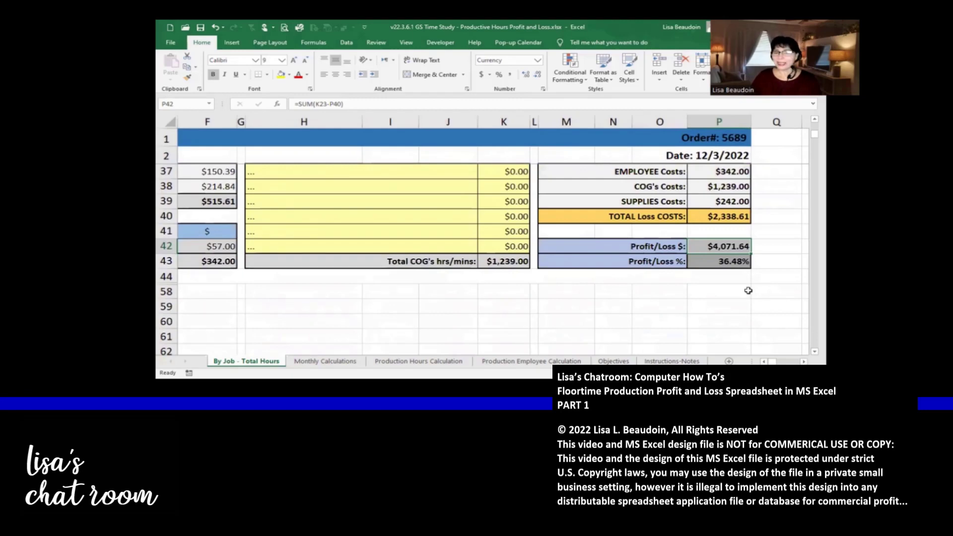
scroll(675, 276, "down", 1)
scroll(362, 238, "up", 4)
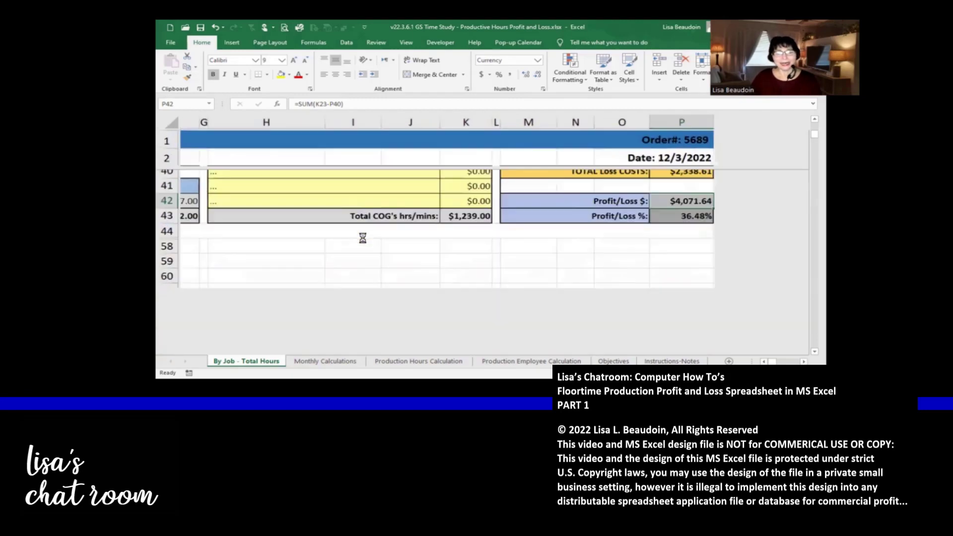
scroll(387, 235, "down", 4)
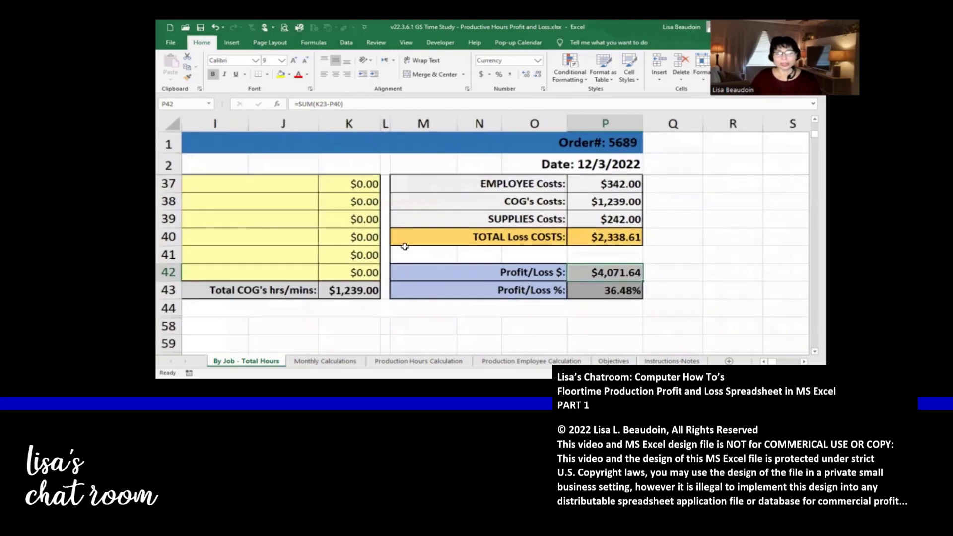
Return to the Water row of the Fixed Costs table and review the fixed cost items and their total
scroll(383, 249, "up", 11)
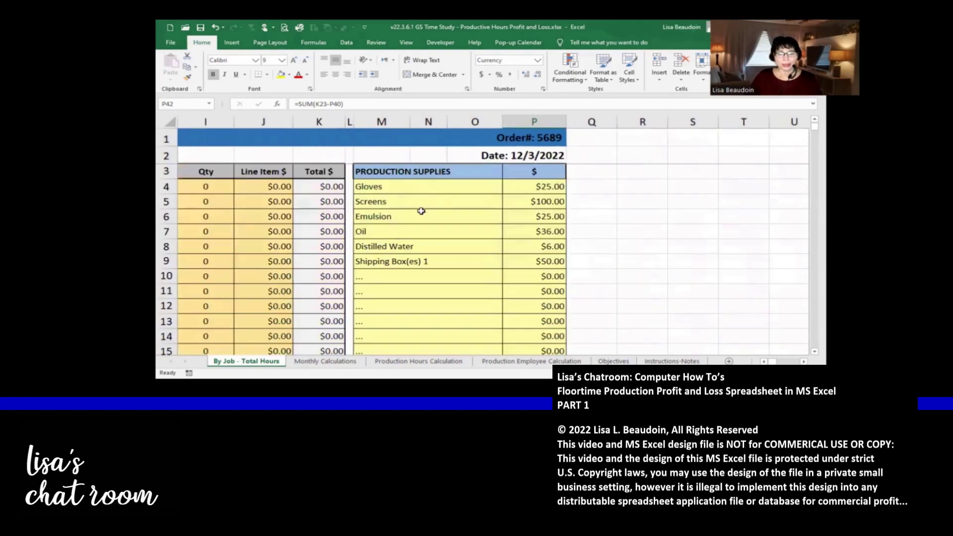
left_click_drag(421, 212, 359, 198)
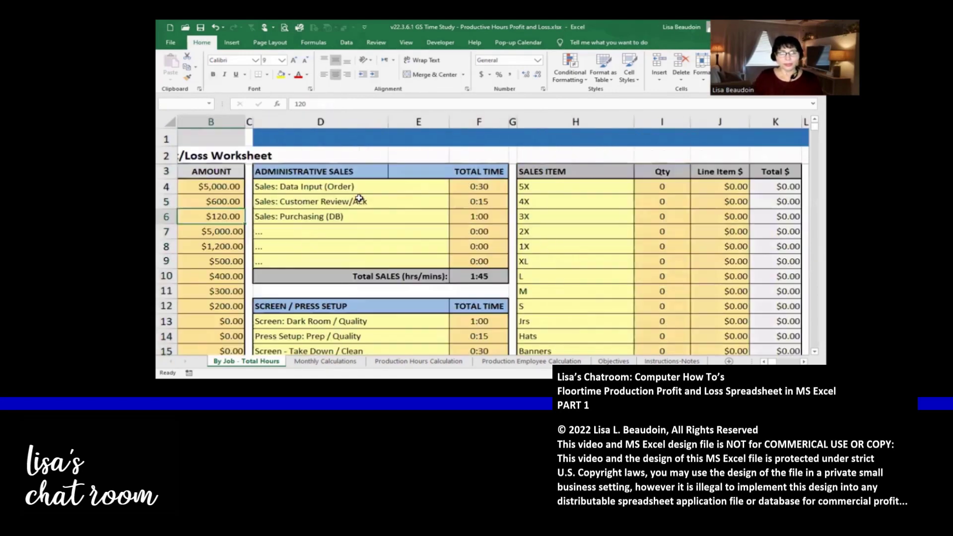
key("Left")
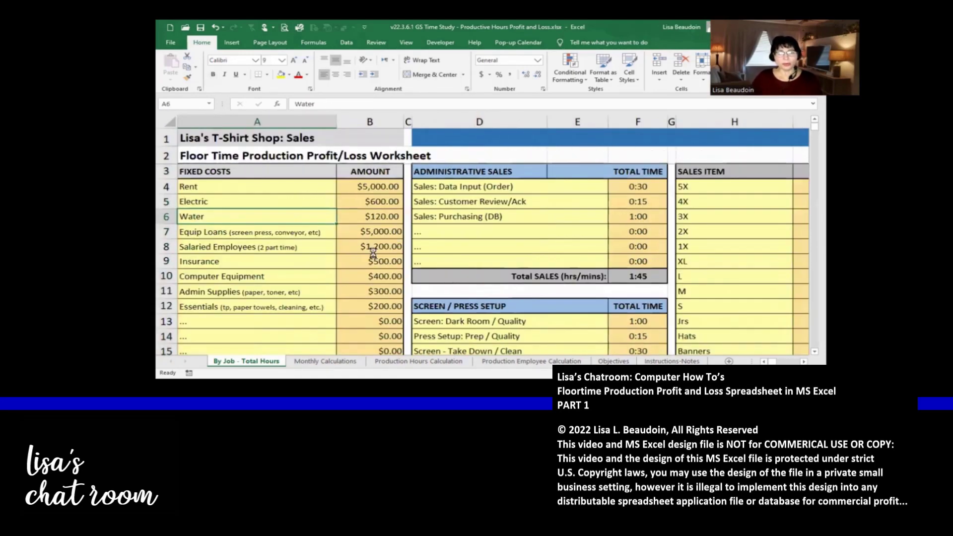
scroll(379, 248, "down", 3)
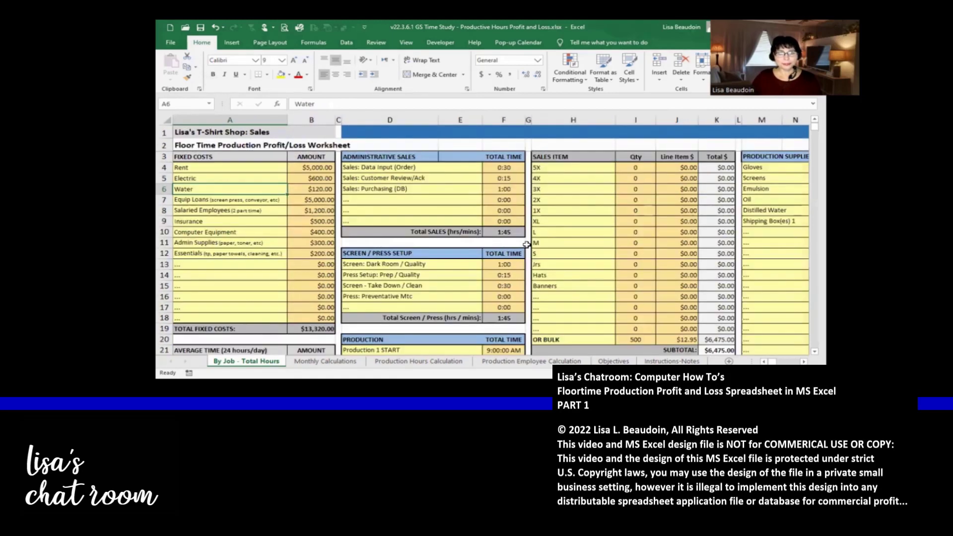
scroll(521, 238, "down", 1)
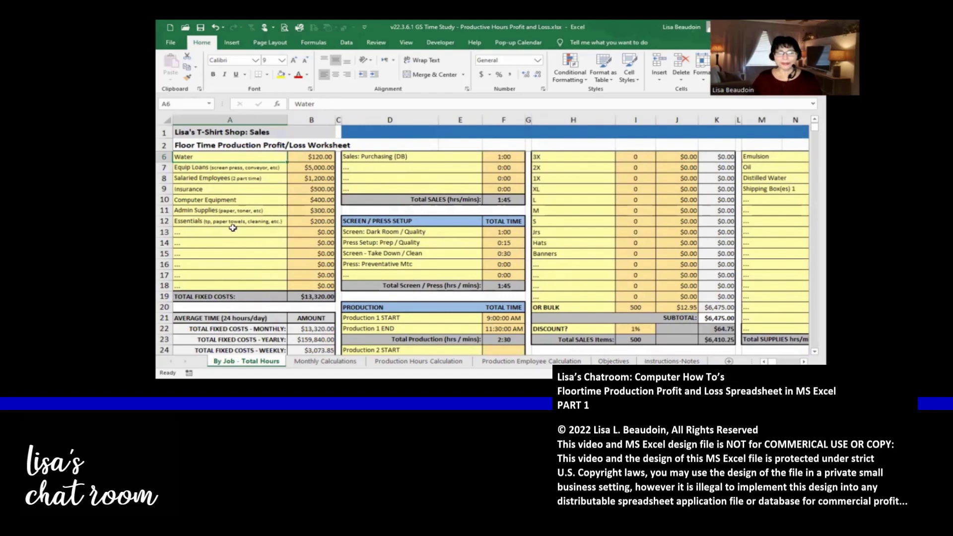
scroll(237, 180, "up", 1)
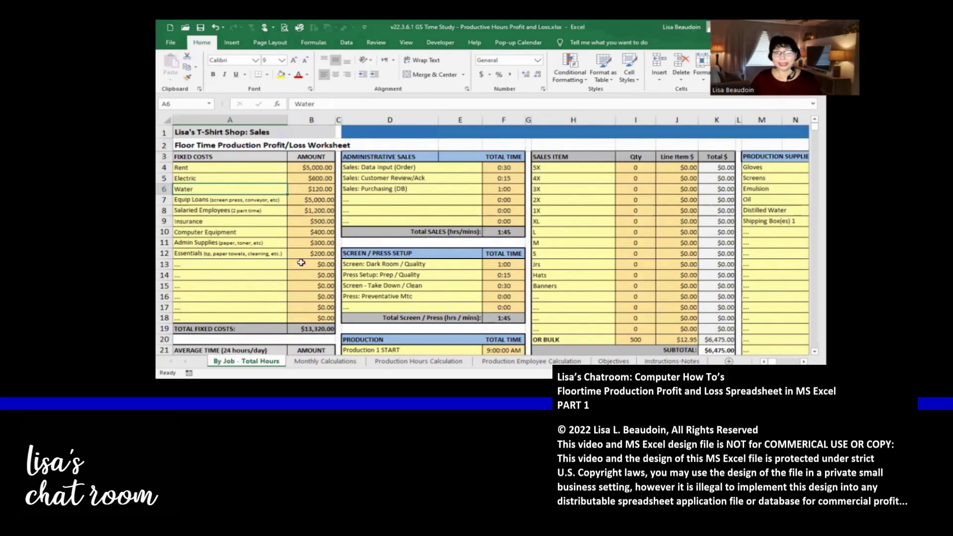
Survey the whole By Job - Total Hours sheet, from Fixed Costs, labour times and sales items down to the profit/loss lines
scroll(579, 257, "down", 9)
scroll(578, 258, "up", 6)
scroll(578, 258, "up", 4)
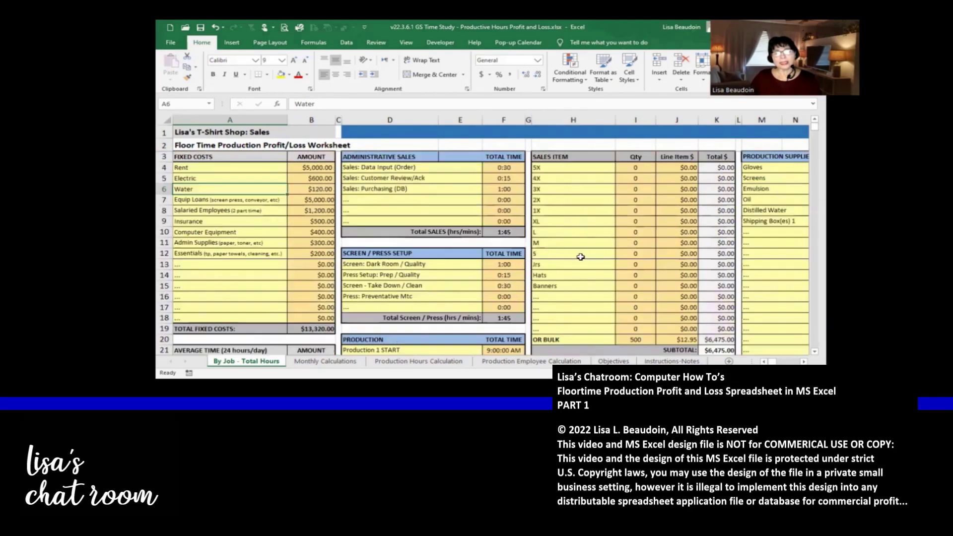
scroll(578, 258, "down", 4)
scroll(272, 262, "up", 2)
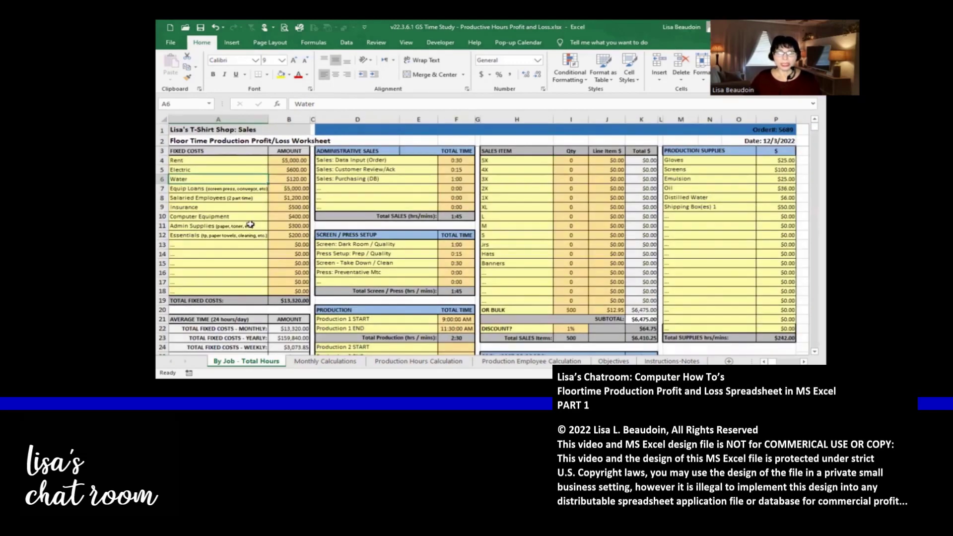
scroll(250, 225, "down", 1)
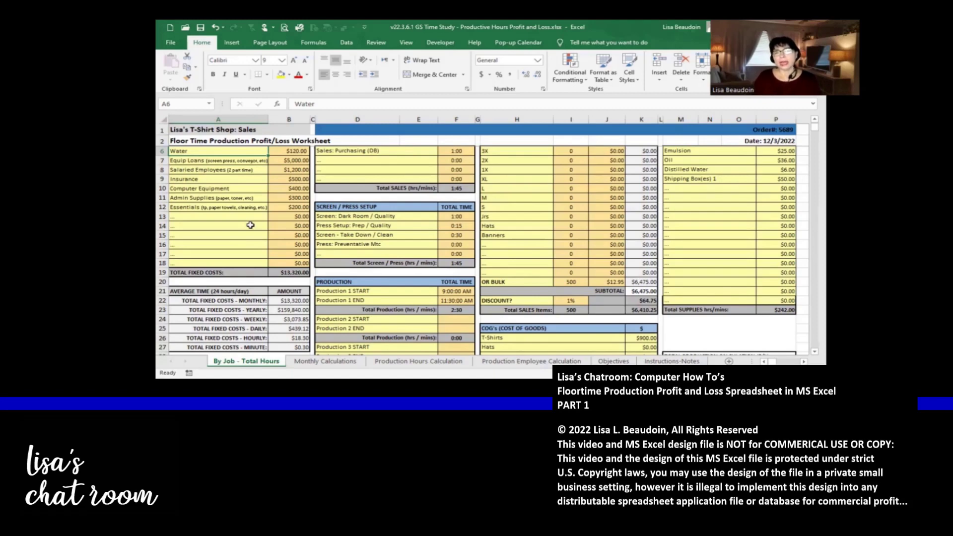
scroll(543, 210, "up", 1)
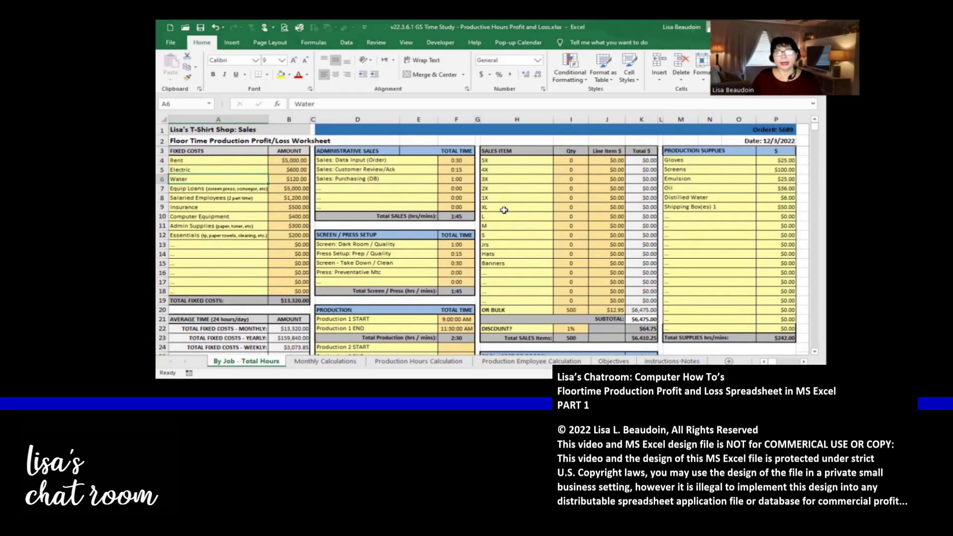
scroll(506, 213, "down", 4)
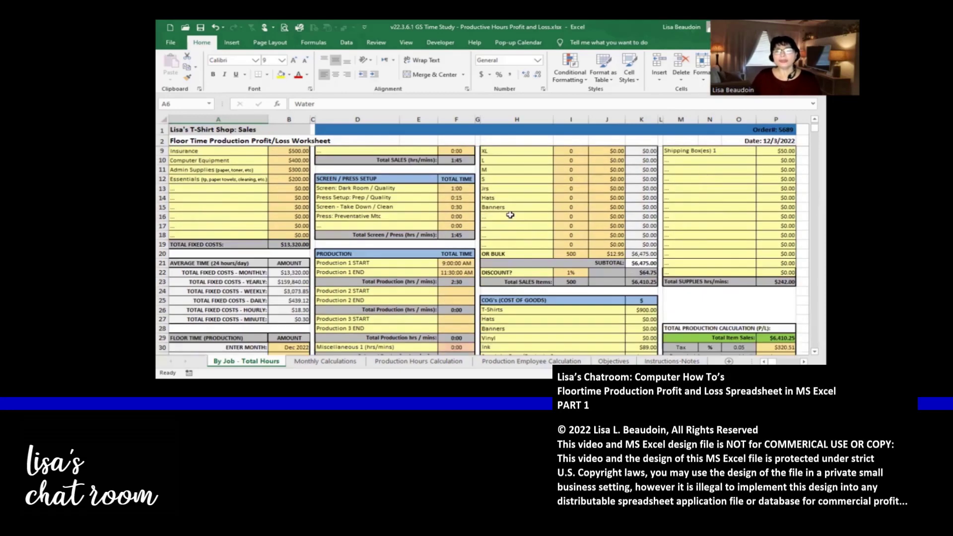
scroll(509, 219, "down", 5)
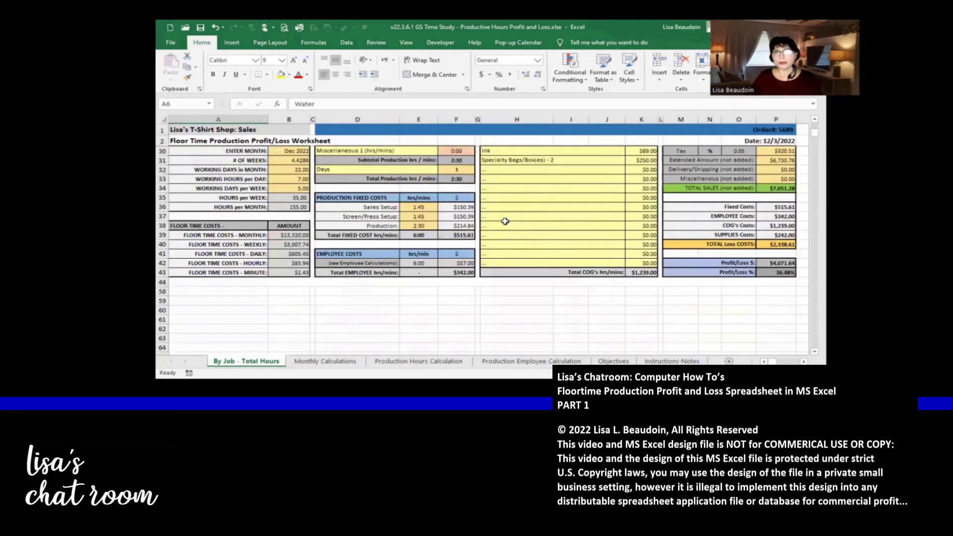
scroll(506, 218, "up", 9)
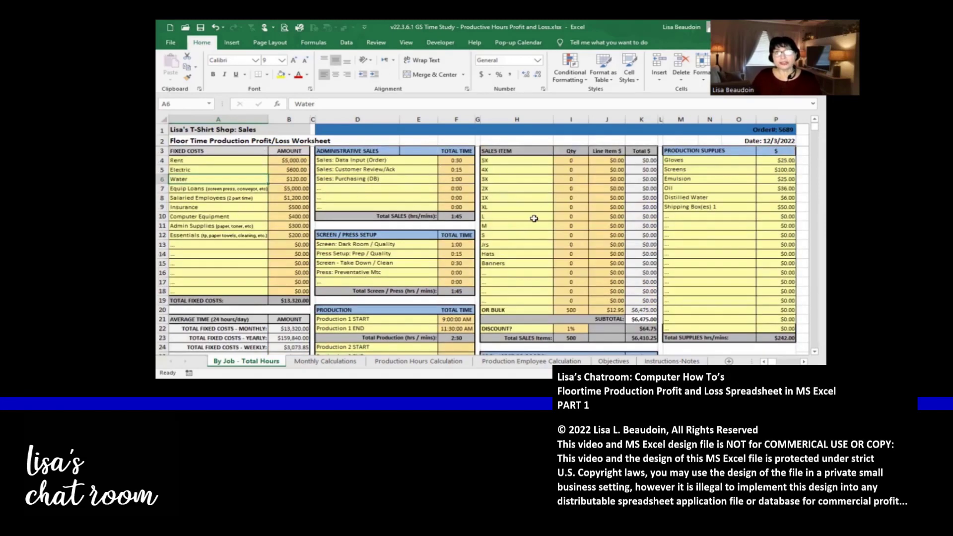
scroll(536, 215, "down", 6)
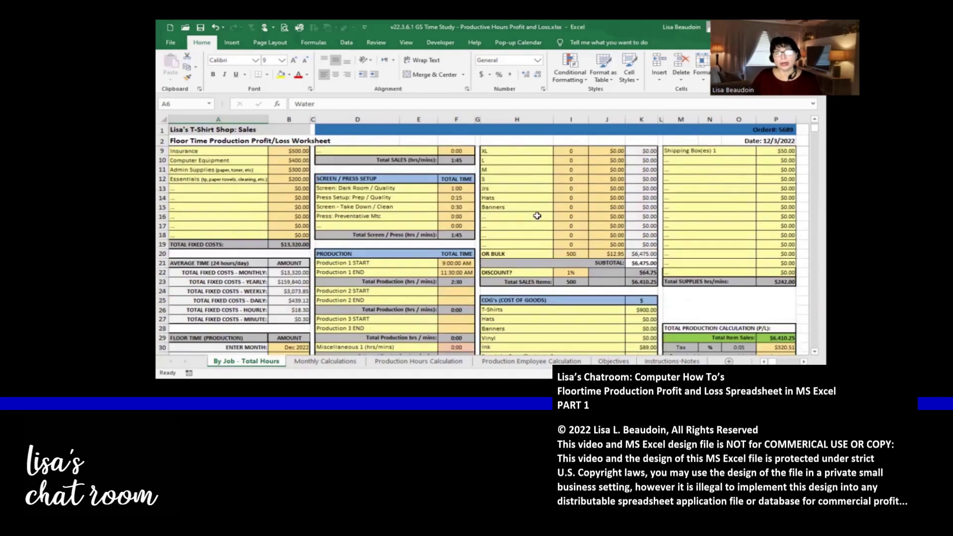
scroll(537, 216, "down", 4)
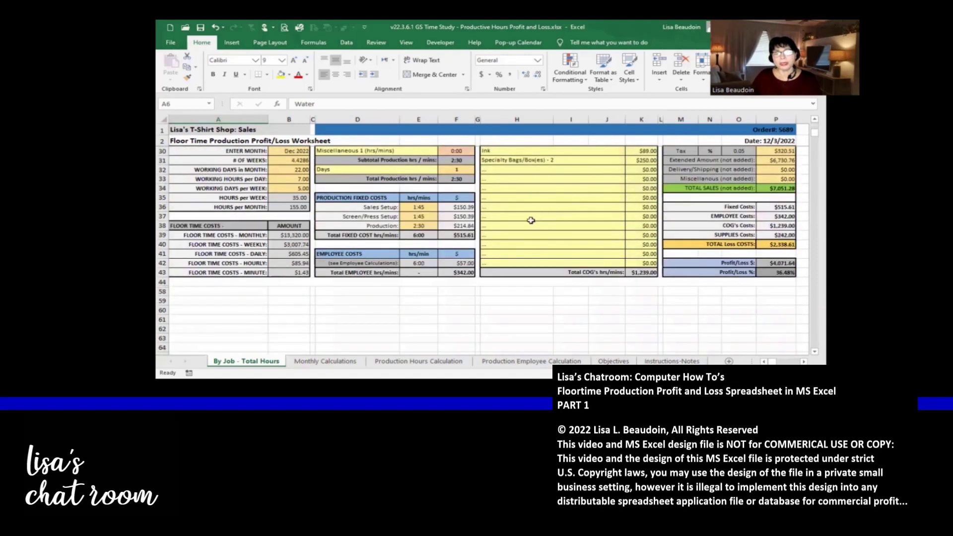
Select empty cell A59 below the tables, then re-examine the floor time, production fixed cost, employee cost and total production calculations
left_click(200, 275)
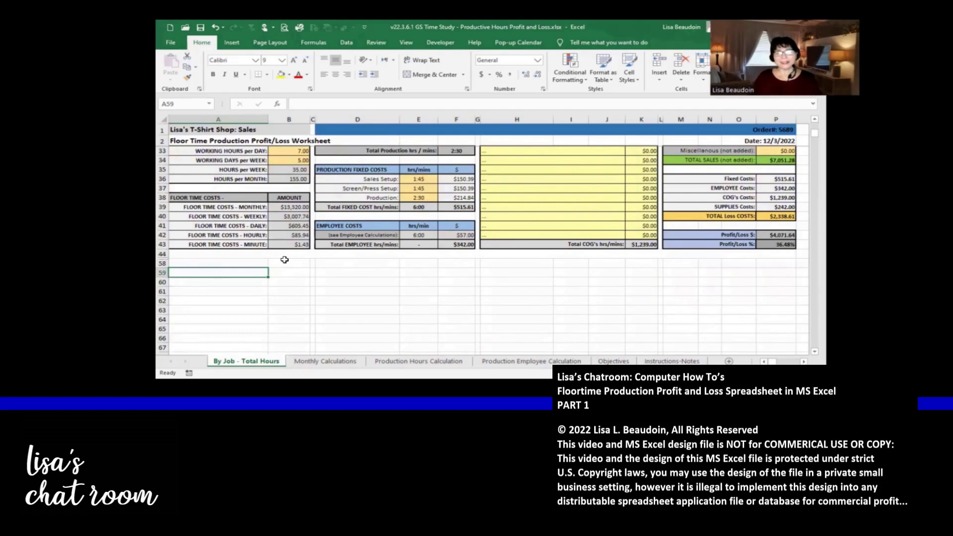
scroll(407, 297, "up", 4)
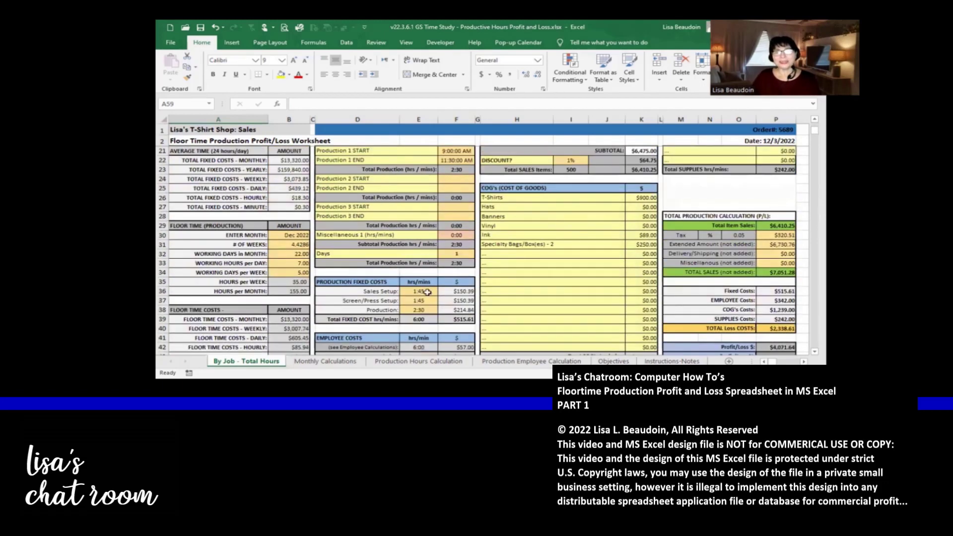
scroll(426, 292, "up", 7)
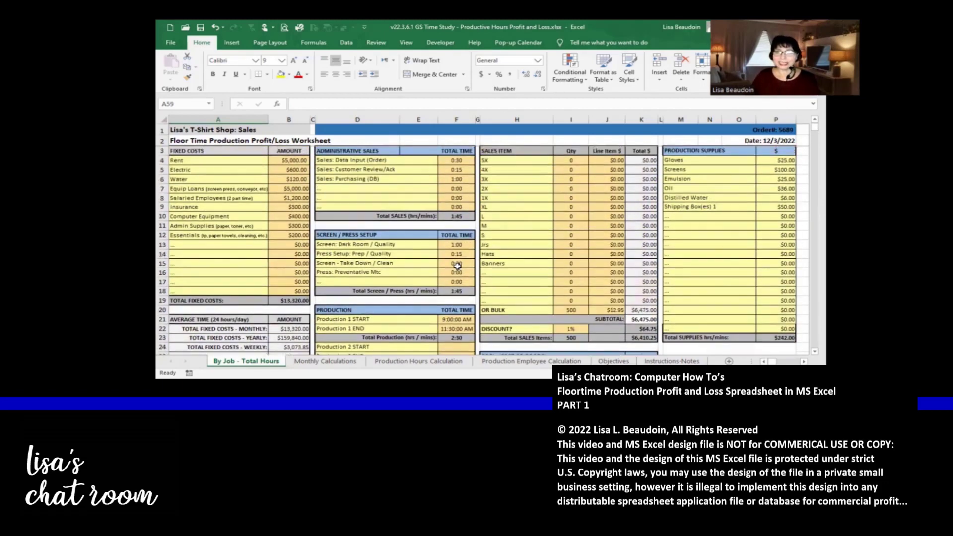
scroll(457, 266, "down", 7)
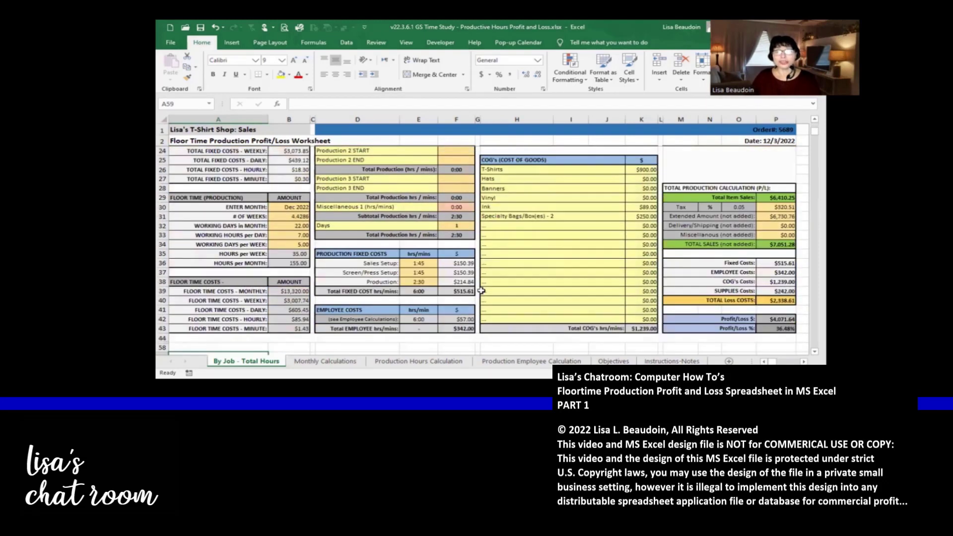
scroll(481, 290, "down", 2)
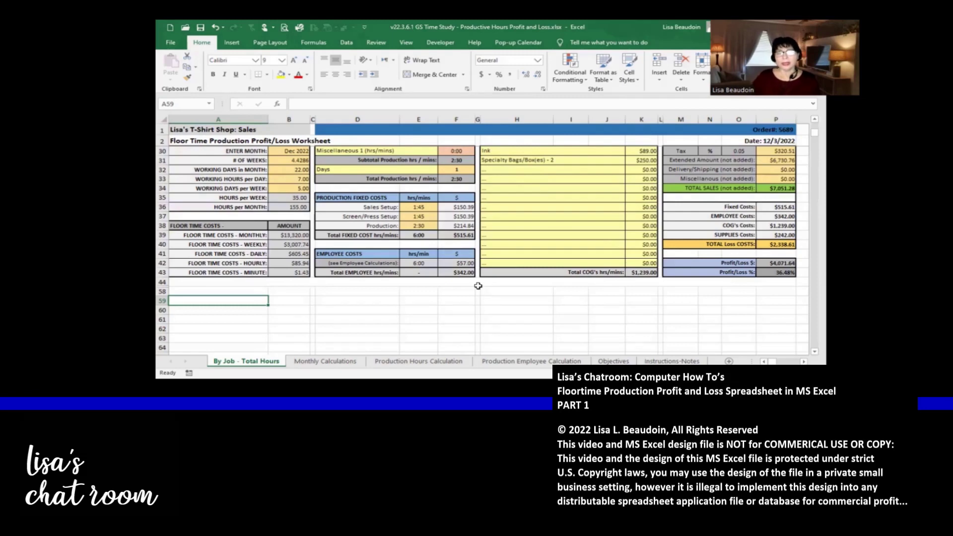
scroll(516, 231, "up", 4)
scroll(515, 232, "up", 5)
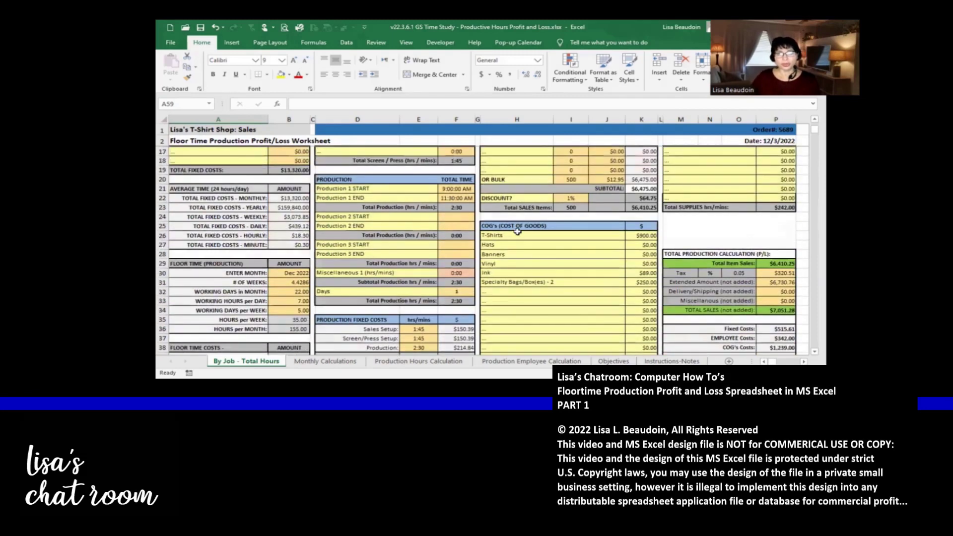